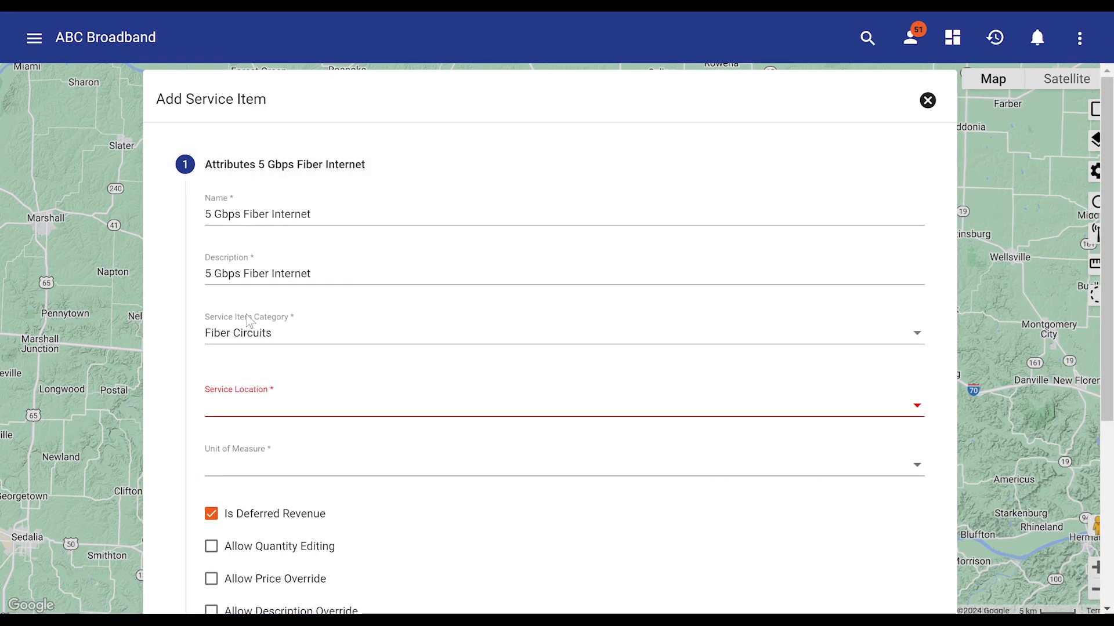
Set the service item's service location to tblParentCircuits and its unit of measure to per unit, billed per term and proratable
{"action": "left_click", "coordinate": [295, 415]}
{"action": "left_click", "coordinate": [323, 558]}
{"action": "left_click", "coordinate": [323, 469]}
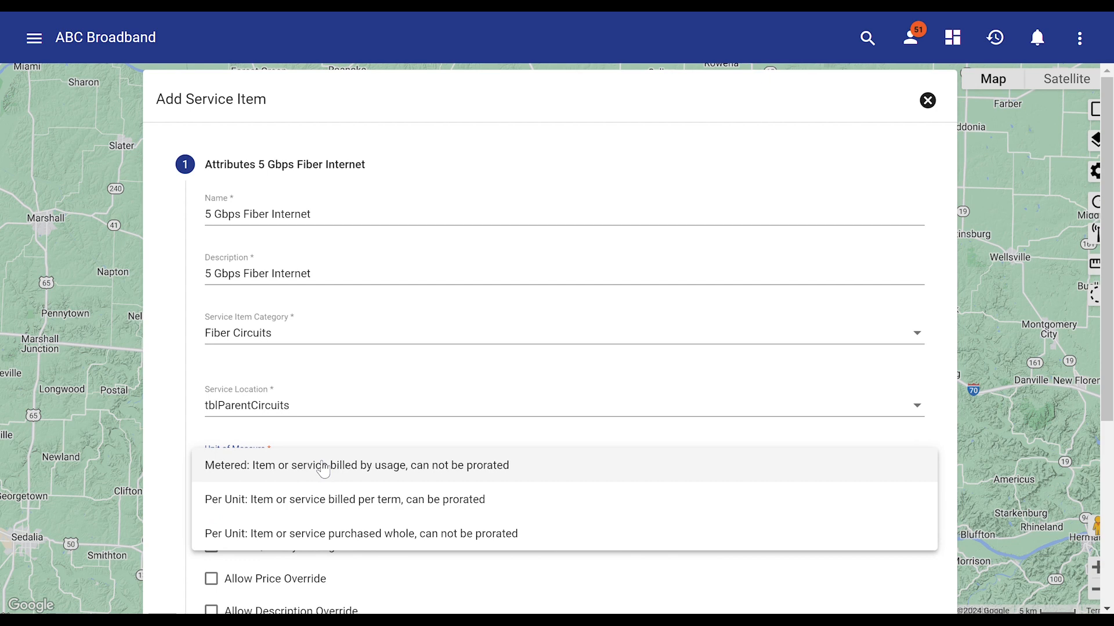
{"action": "left_click", "coordinate": [323, 500]}
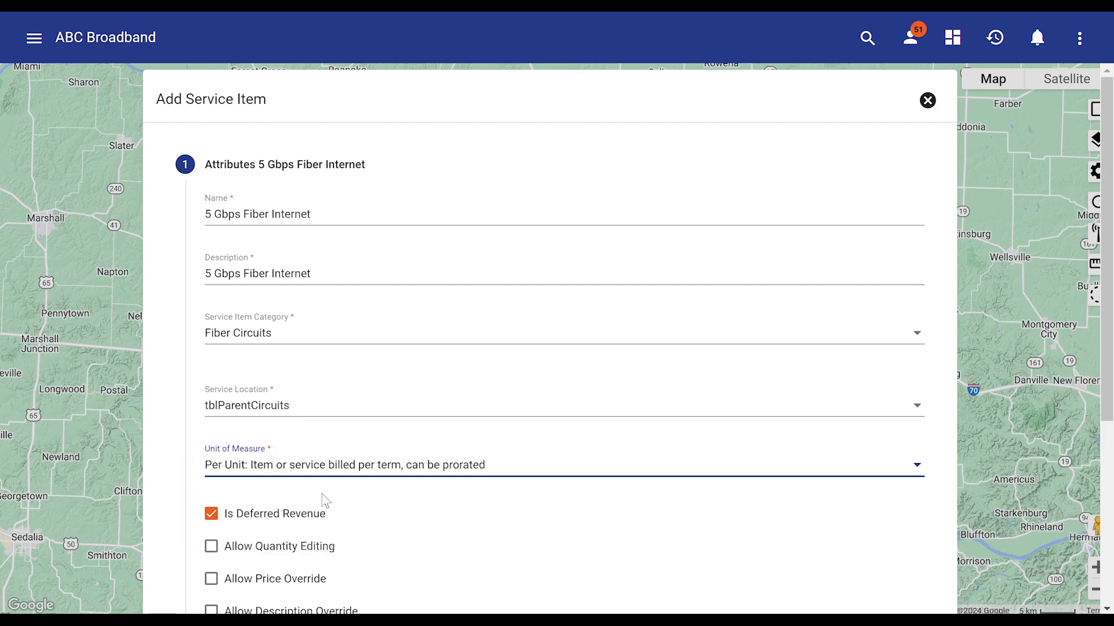
Allow price override for the 5 Gbps Fiber Internet service item and continue to the tax attributes
{"action": "scroll", "coordinate": [461, 406], "scroll_direction": "down", "scroll_amount": 4}
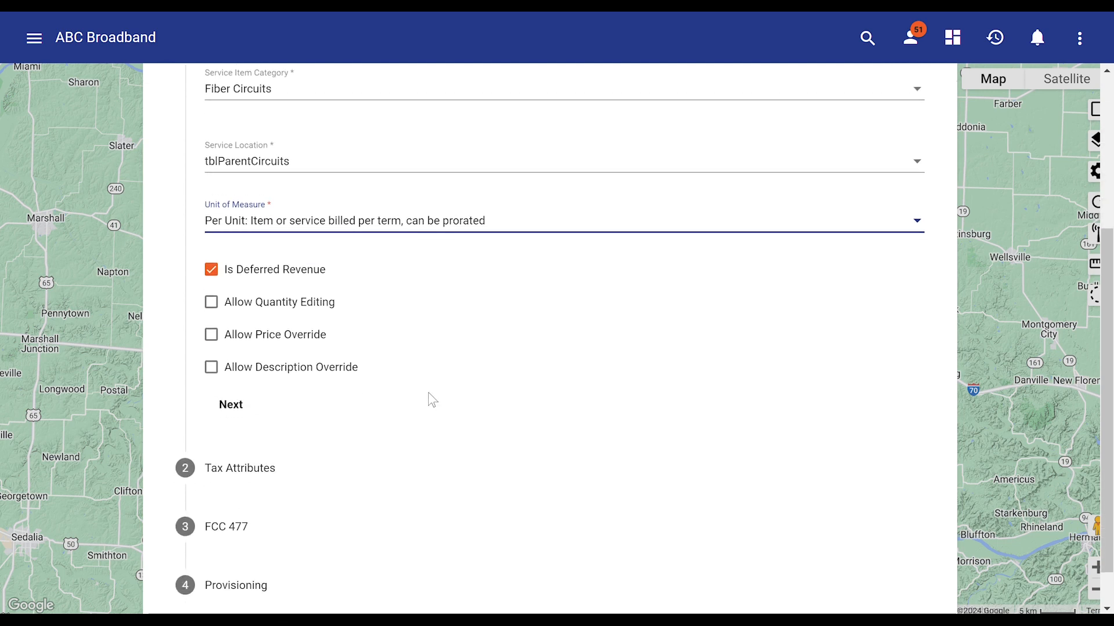
{"action": "left_click", "coordinate": [313, 347]}
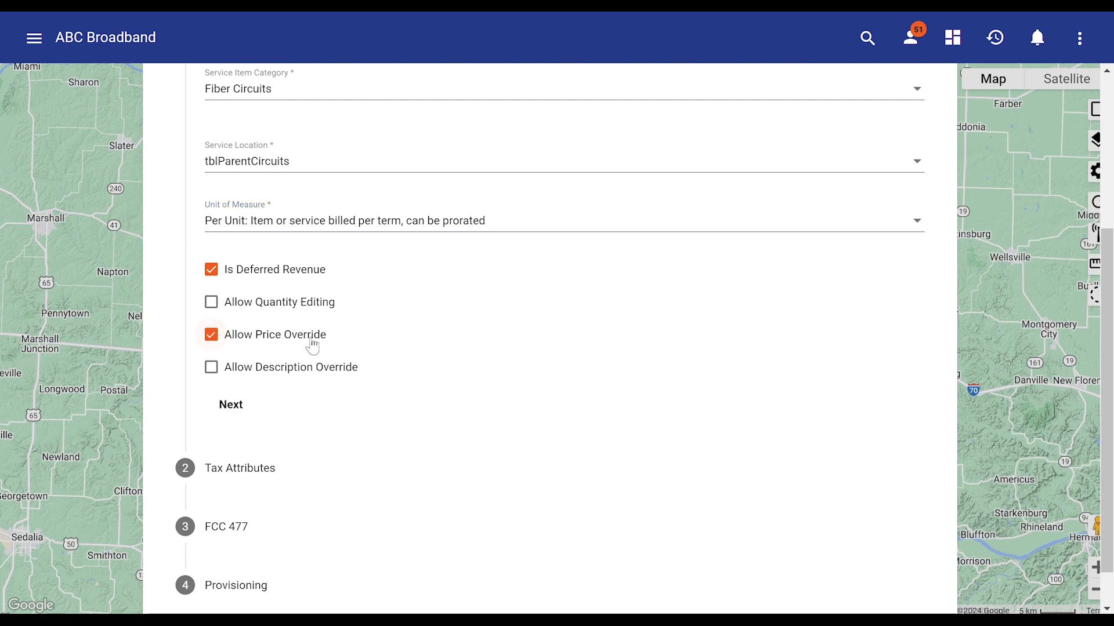
{"action": "left_click", "coordinate": [232, 405]}
Search the tax item types for "Fixed" and choose 001 BASIC SERVICE CHARGES - FIXED VOIP SERVICE for the phone item
{"action": "left_click", "coordinate": [291, 271]}
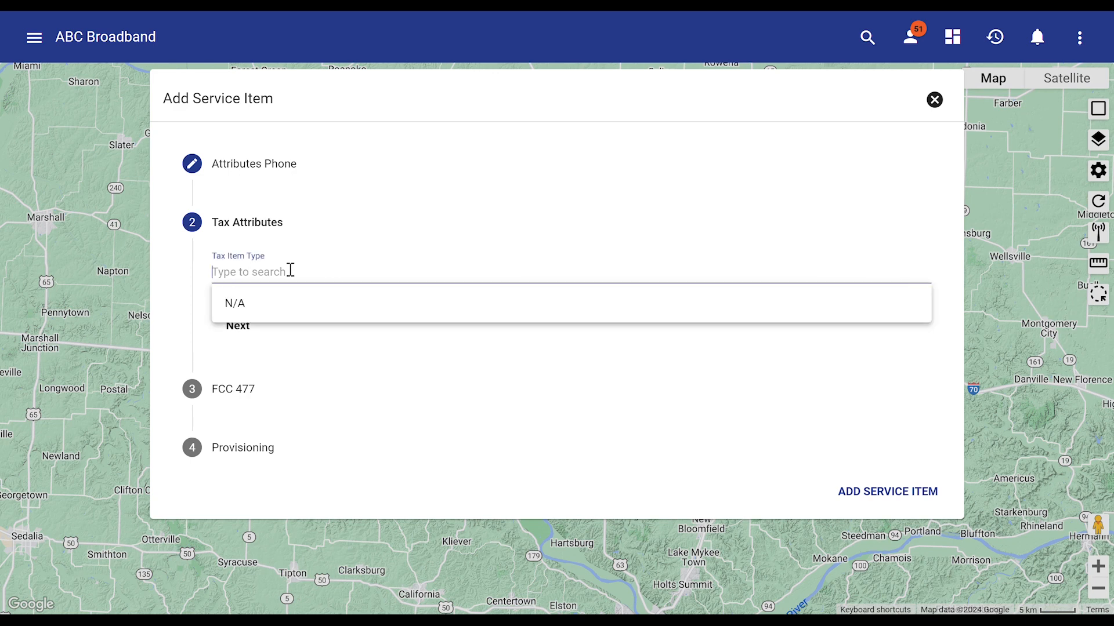
{"action": "type", "text": "Fixed"}
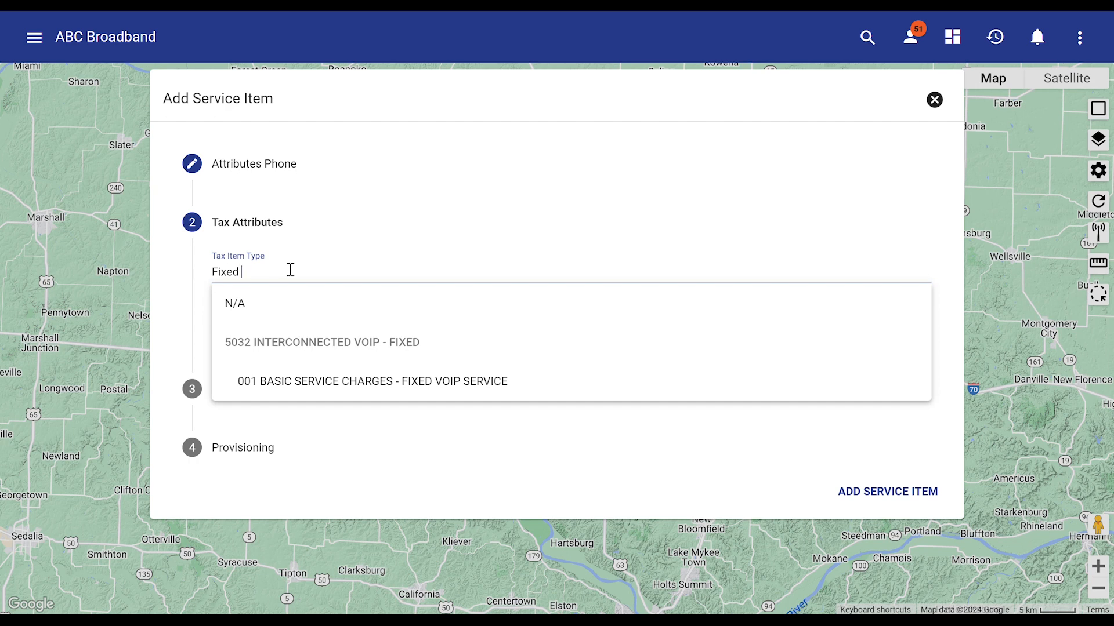
{"action": "key", "text": "Down"}
{"action": "key", "text": "Down"}
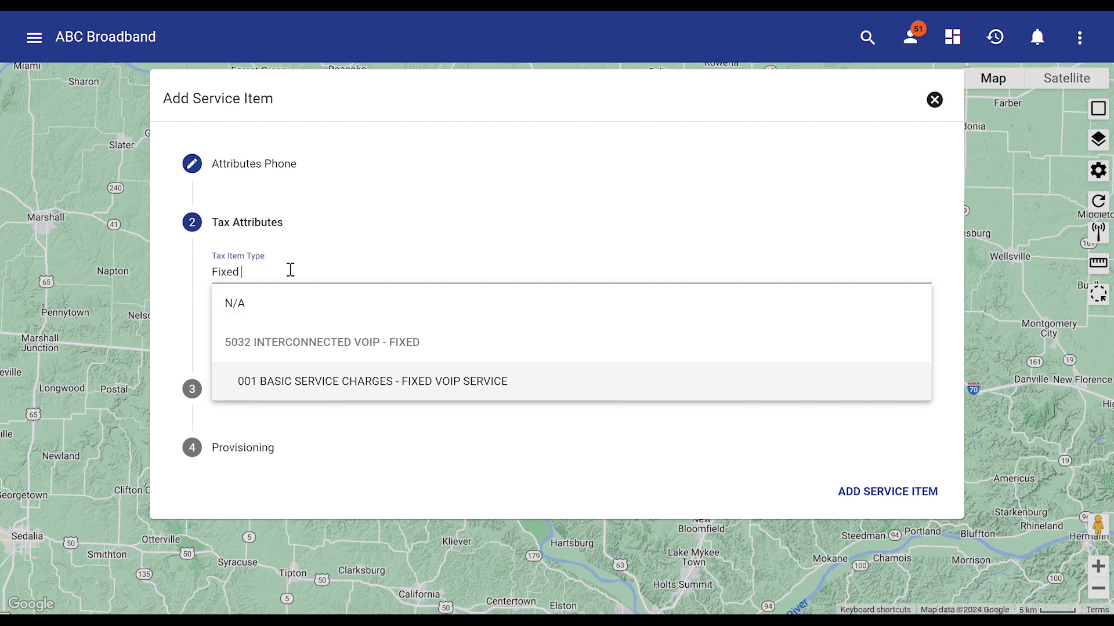
{"action": "left_click", "coordinate": [311, 397]}
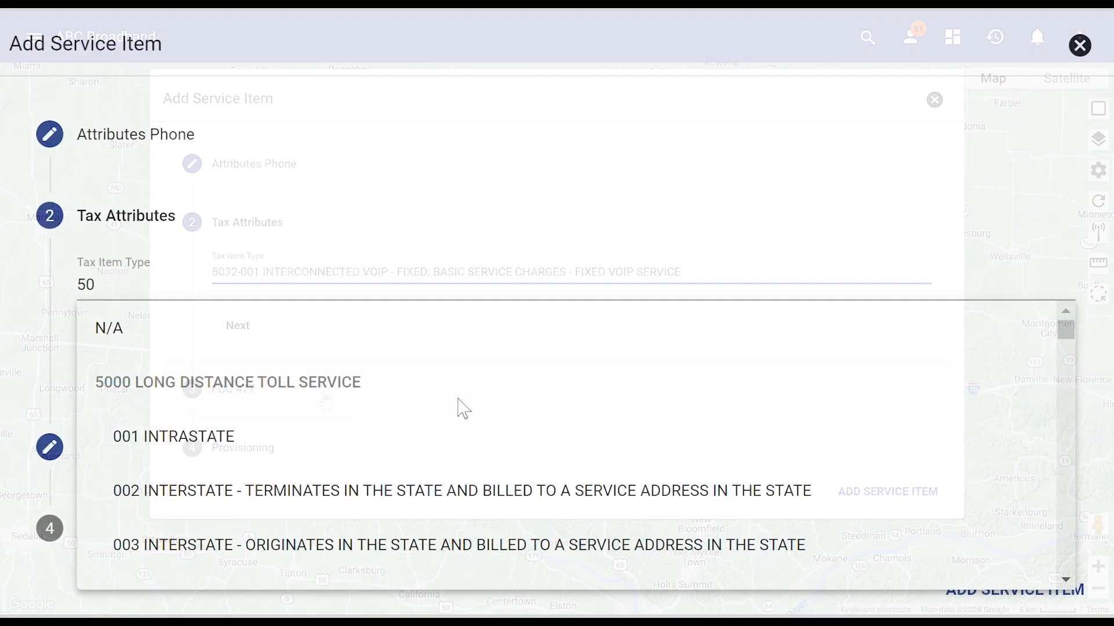
Set the provisioned speeds to 5000 Mbps downstream and 1000 Mbps upstream, and look through the remaining provisioning options
{"action": "scroll", "coordinate": [457, 417], "scroll_direction": "down", "scroll_amount": 10}
{"action": "scroll", "coordinate": [458, 439], "scroll_direction": "down", "scroll_amount": 15}
{"action": "scroll", "coordinate": [458, 450], "scroll_direction": "up", "scroll_amount": 1}
{"action": "scroll", "coordinate": [458, 451], "scroll_direction": "down", "scroll_amount": 10}
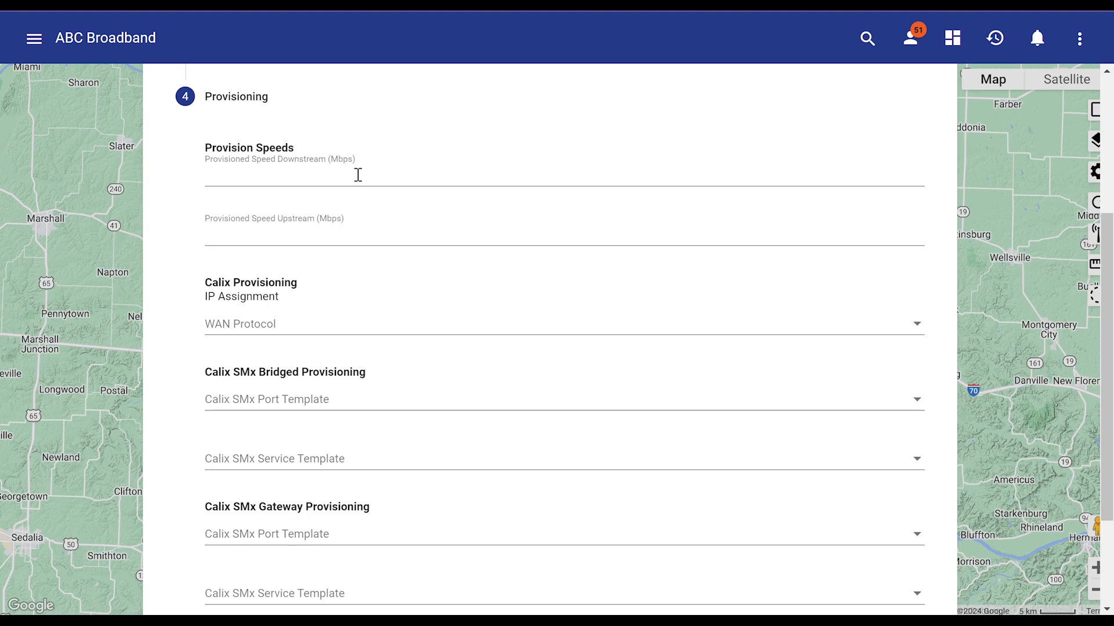
{"action": "left_click", "coordinate": [358, 174]}
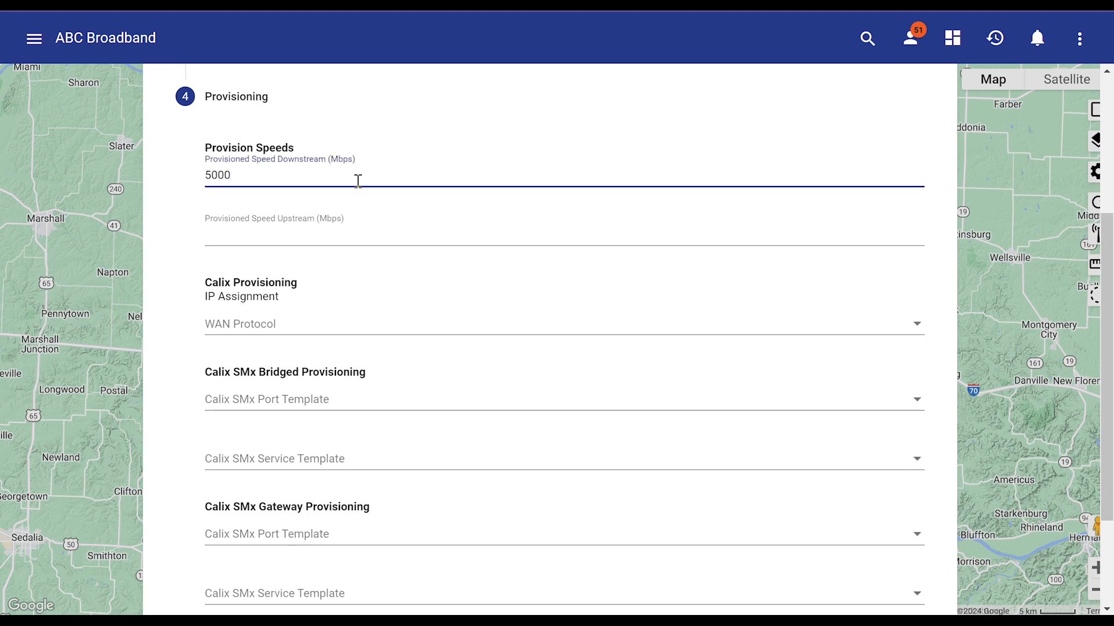
{"action": "left_click", "coordinate": [339, 231]}
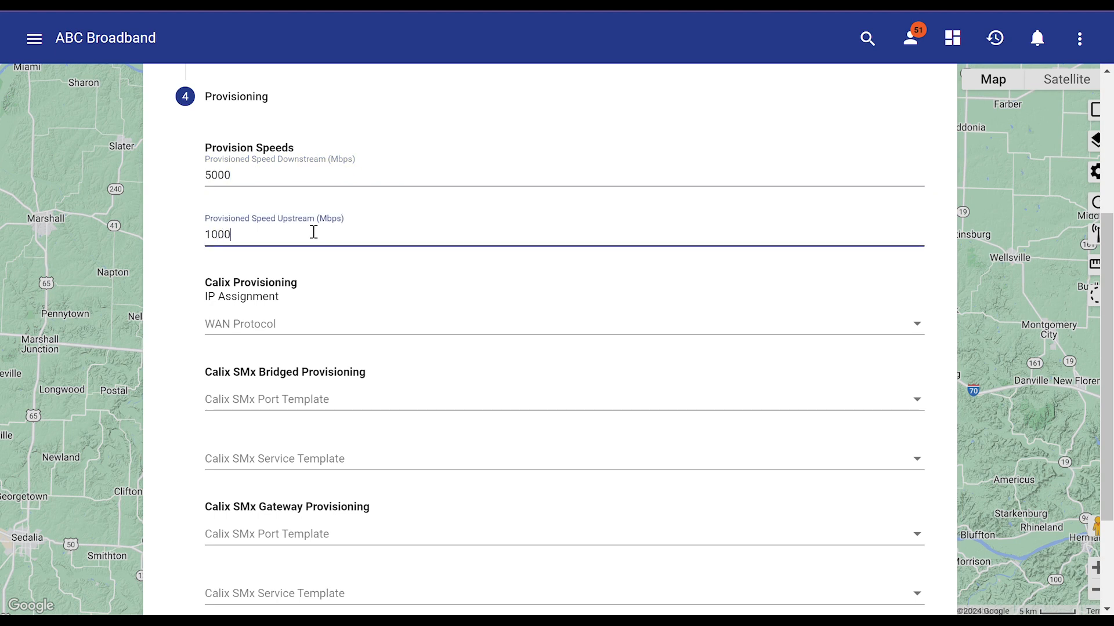
{"action": "scroll", "coordinate": [320, 330], "scroll_direction": "down", "scroll_amount": 2}
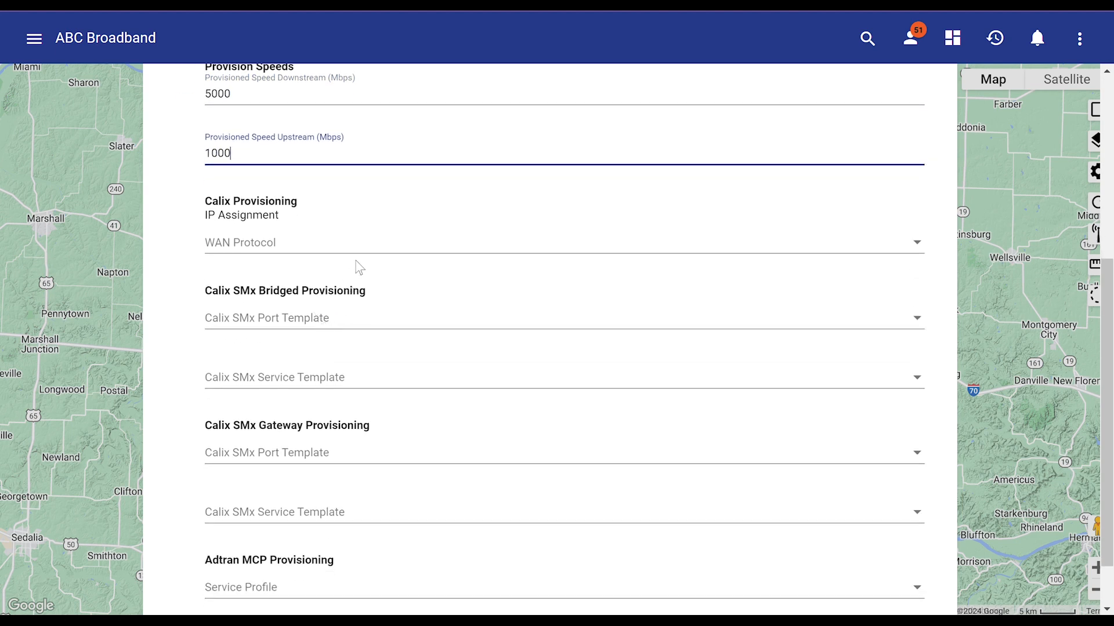
{"action": "scroll", "coordinate": [357, 273], "scroll_direction": "down", "scroll_amount": 1}
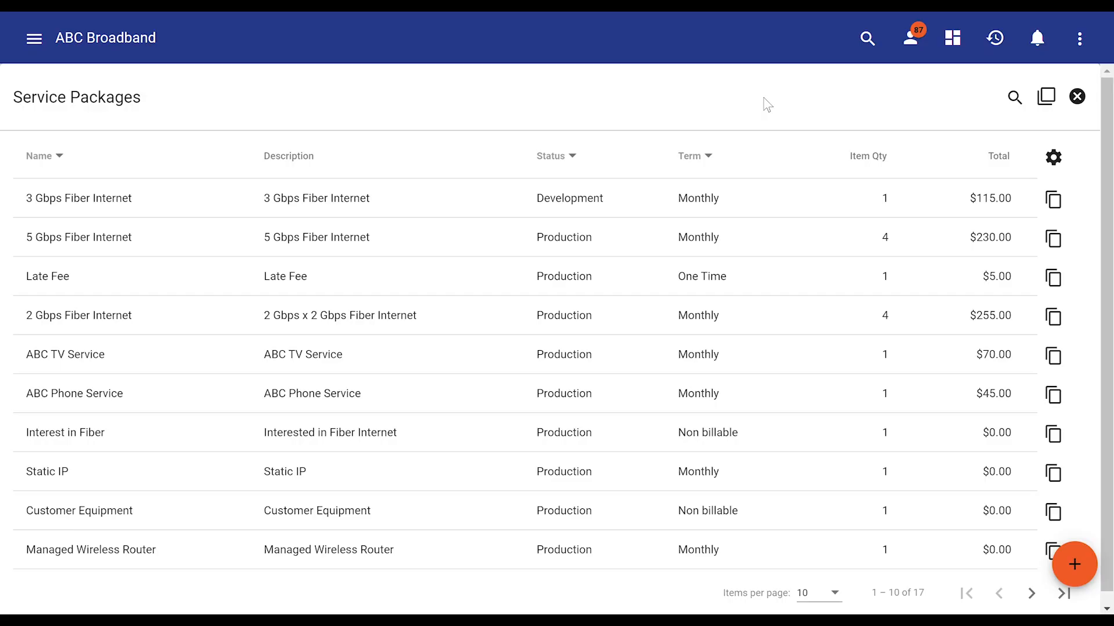
Start a new service package with "5 Gbps Fiber Internet" as both its name and description
{"action": "left_click", "coordinate": [1072, 560]}
{"action": "left_click", "coordinate": [312, 230]}
{"action": "scroll", "coordinate": [398, 207], "scroll_direction": "down", "scroll_amount": 1}
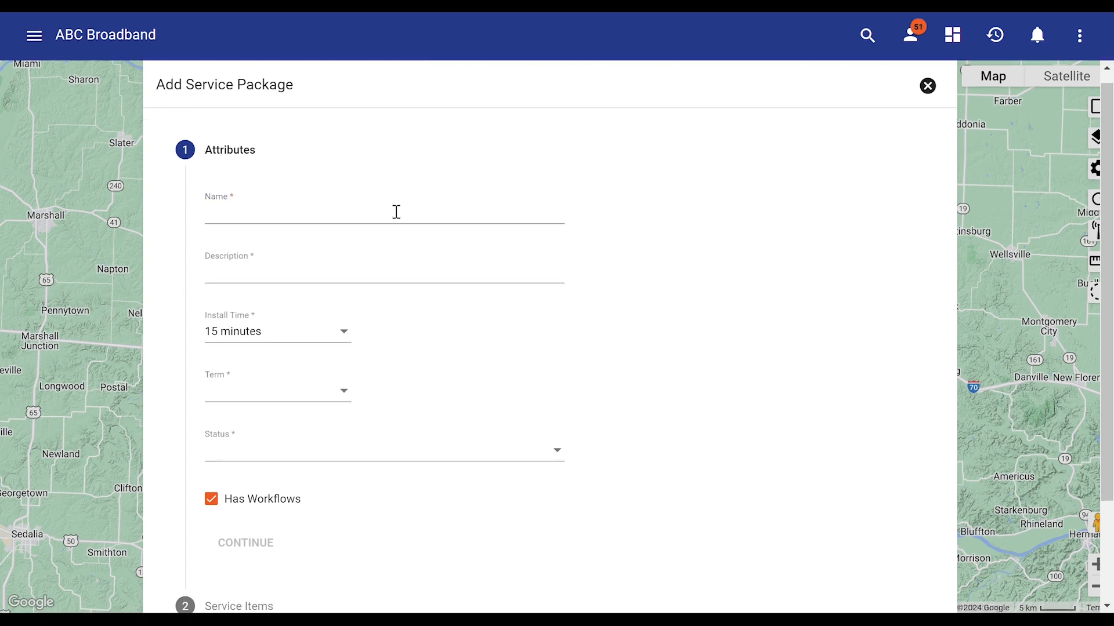
{"action": "type", "text": "5 Gbps Fiber Internet"}
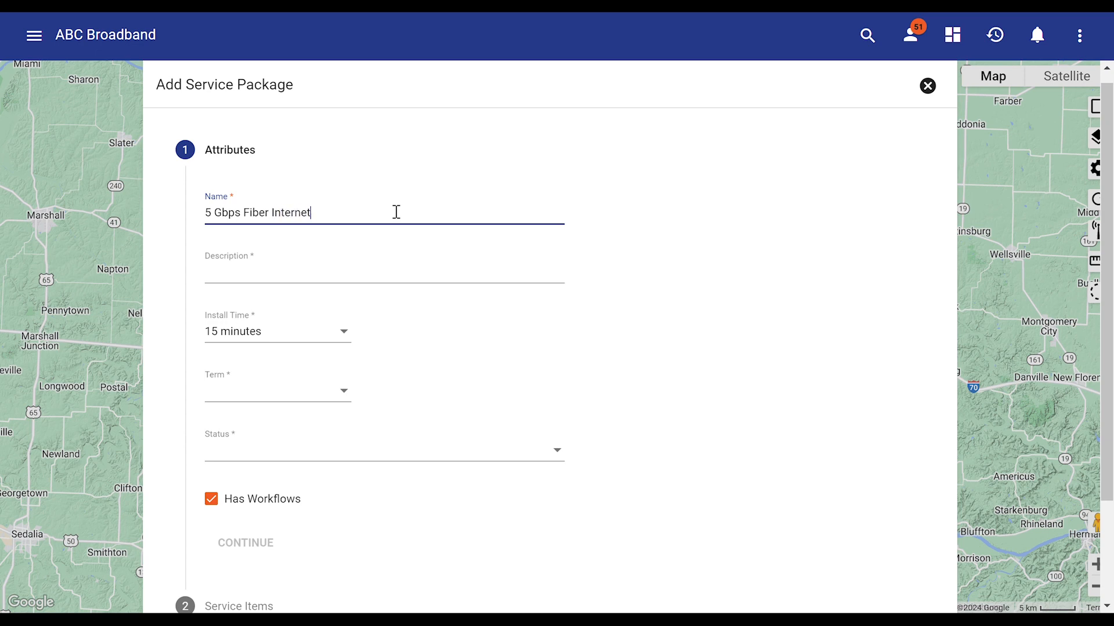
{"action": "key", "text": "Tab"}
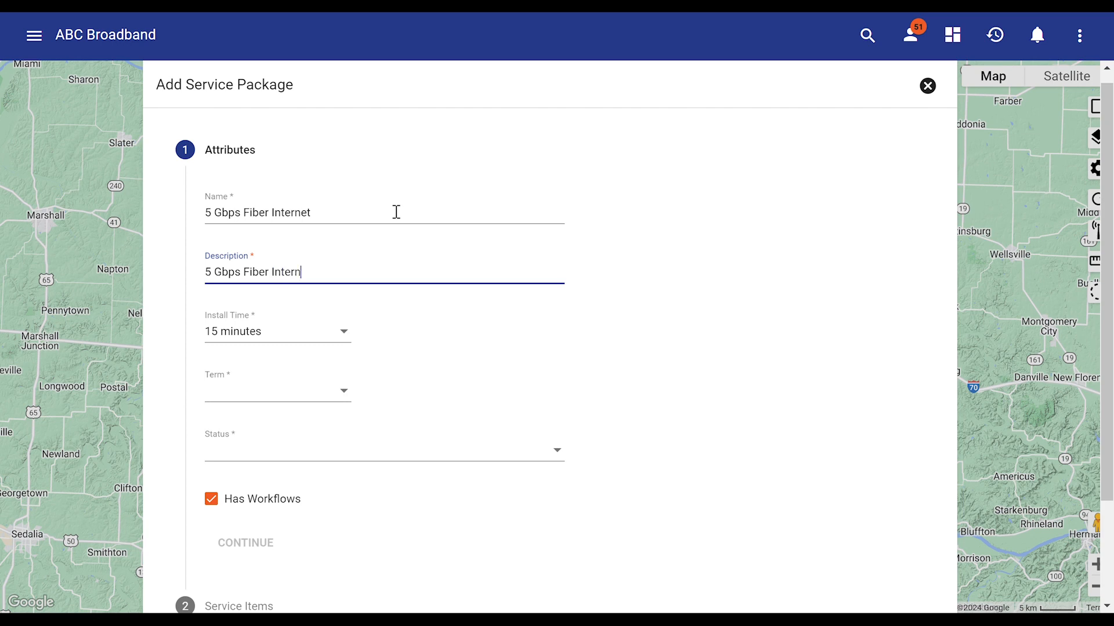
Set the package's install time to 1 hour 30 minutes and its term to Monthly
{"action": "left_click", "coordinate": [318, 335]}
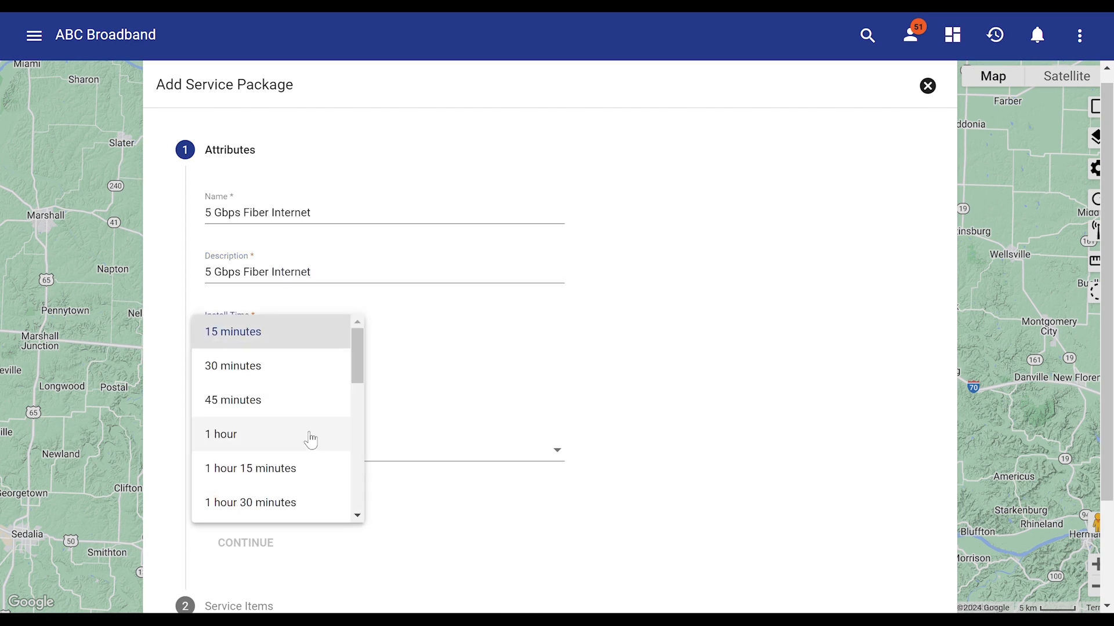
{"action": "left_click", "coordinate": [311, 500]}
{"action": "left_click", "coordinate": [329, 400]}
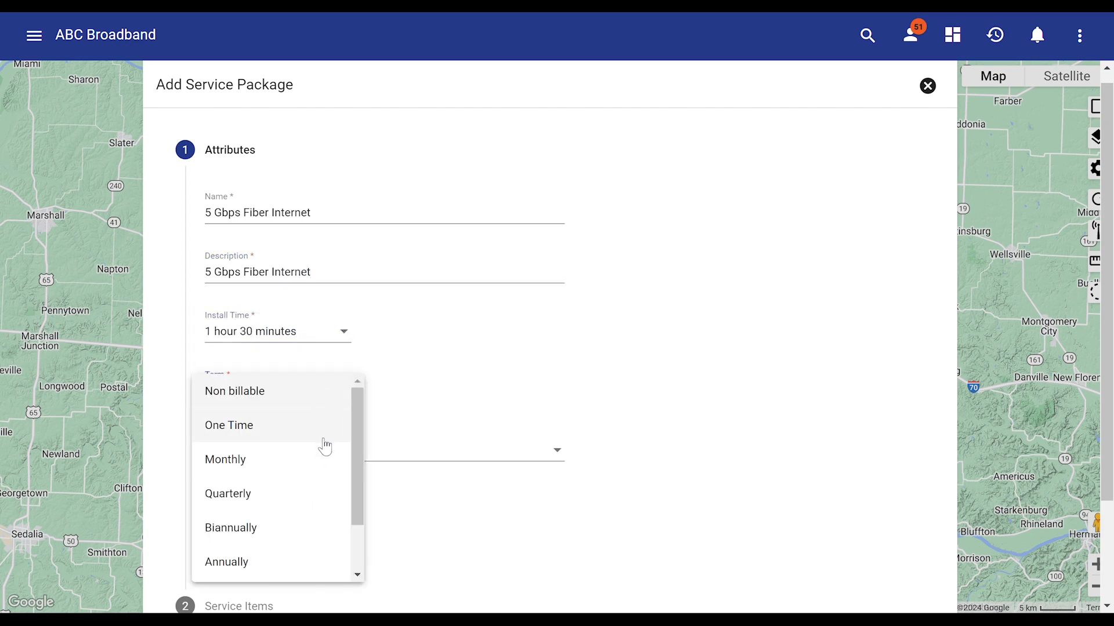
{"action": "left_click", "coordinate": [321, 460]}
Set the package's status to Development and continue to its service items
{"action": "scroll", "coordinate": [399, 435], "scroll_direction": "down", "scroll_amount": 1}
{"action": "left_click", "coordinate": [415, 364]}
{"action": "left_click", "coordinate": [416, 368]}
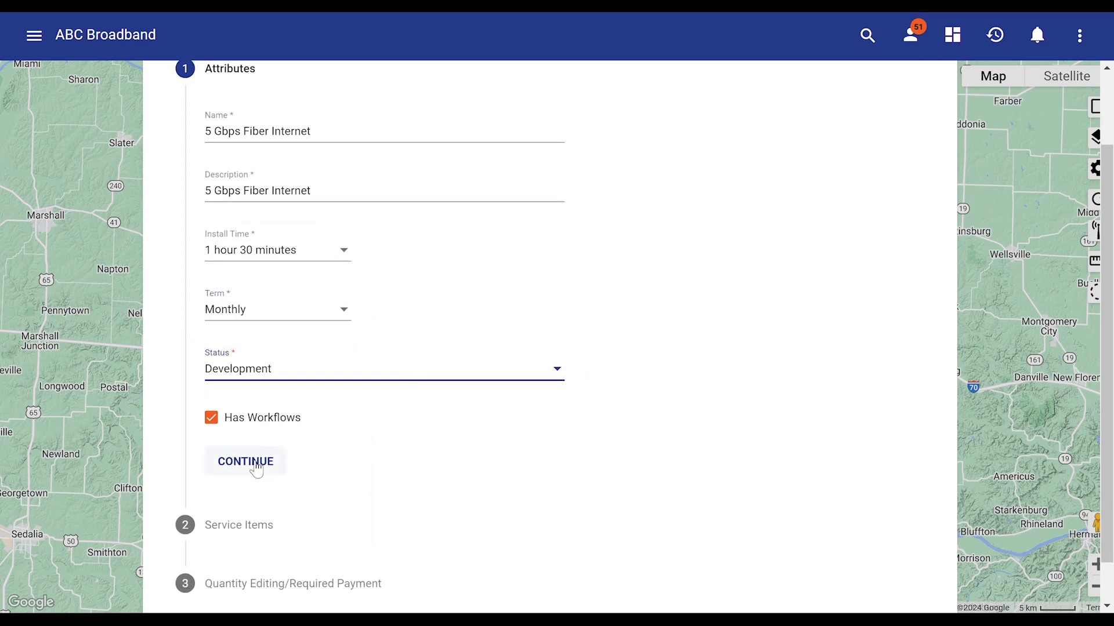
{"action": "left_click", "coordinate": [257, 469]}
Add the 5 Gbps Fiber Internet service item to the package at a price of $125.00
{"action": "left_click", "coordinate": [502, 308]}
{"action": "left_click", "coordinate": [480, 370]}
{"action": "left_click", "coordinate": [606, 299]}
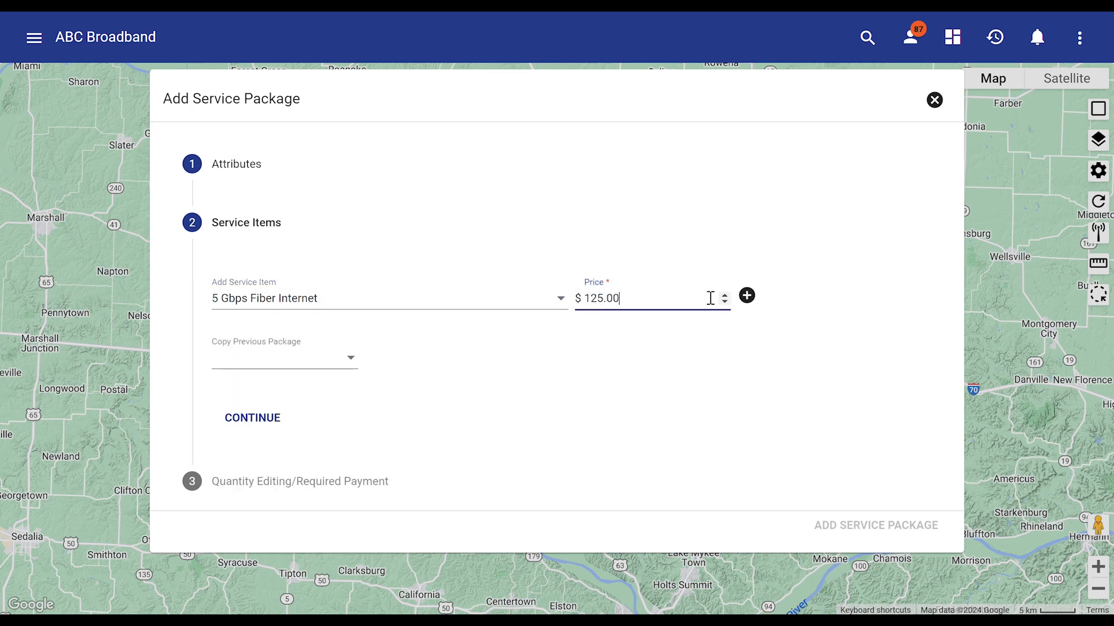
{"action": "left_click", "coordinate": [747, 295]}
Add the ONT service item to the package
{"action": "left_click", "coordinate": [330, 298]}
{"action": "scroll", "coordinate": [348, 371], "scroll_direction": "down", "scroll_amount": 5}
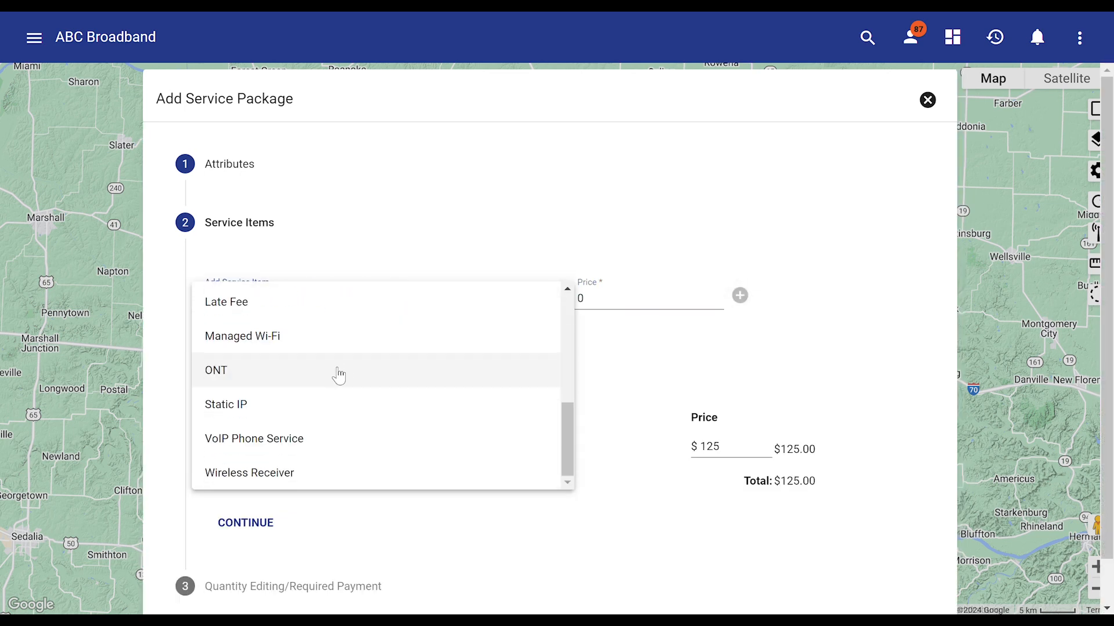
{"action": "left_click", "coordinate": [339, 376]}
{"action": "left_click", "coordinate": [740, 296]}
Add one more service item to the package at a price of $5.00
{"action": "left_click", "coordinate": [525, 307]}
{"action": "scroll", "coordinate": [504, 377], "scroll_direction": "down", "scroll_amount": 5}
{"action": "left_click", "coordinate": [485, 385]}
{"action": "double_click", "coordinate": [604, 298]}
{"action": "type", "text": "5.00"}
{"action": "left_click", "coordinate": [740, 296]}
{"action": "scroll", "coordinate": [464, 406], "scroll_direction": "down", "scroll_amount": 3}
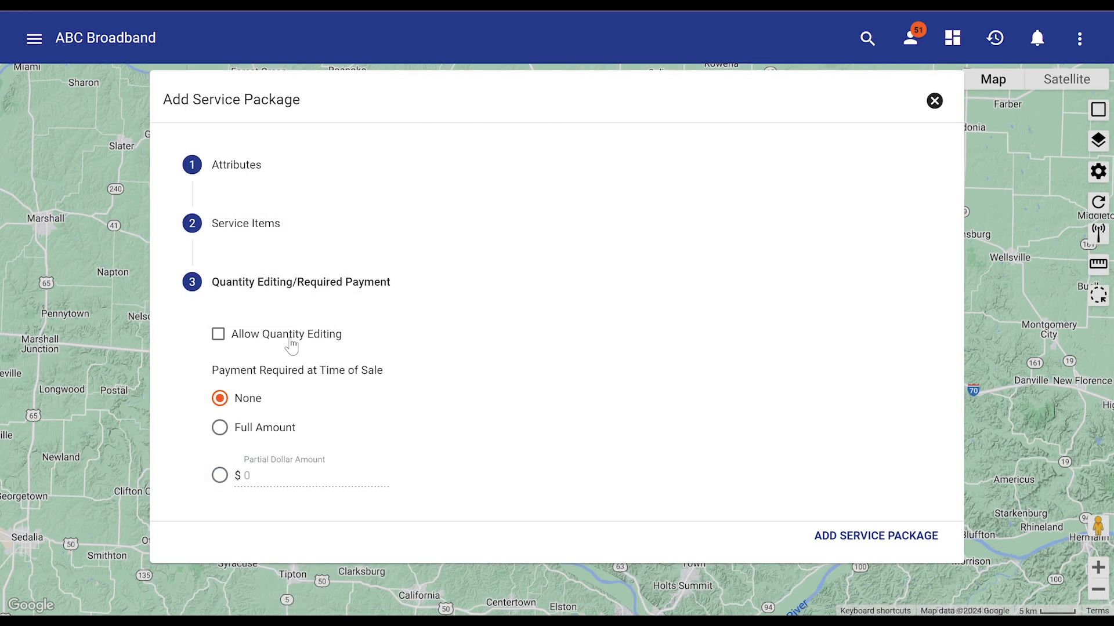
Allow quantity editing, require no payment at time of sale, and add the service package
{"action": "left_click", "coordinate": [290, 345]}
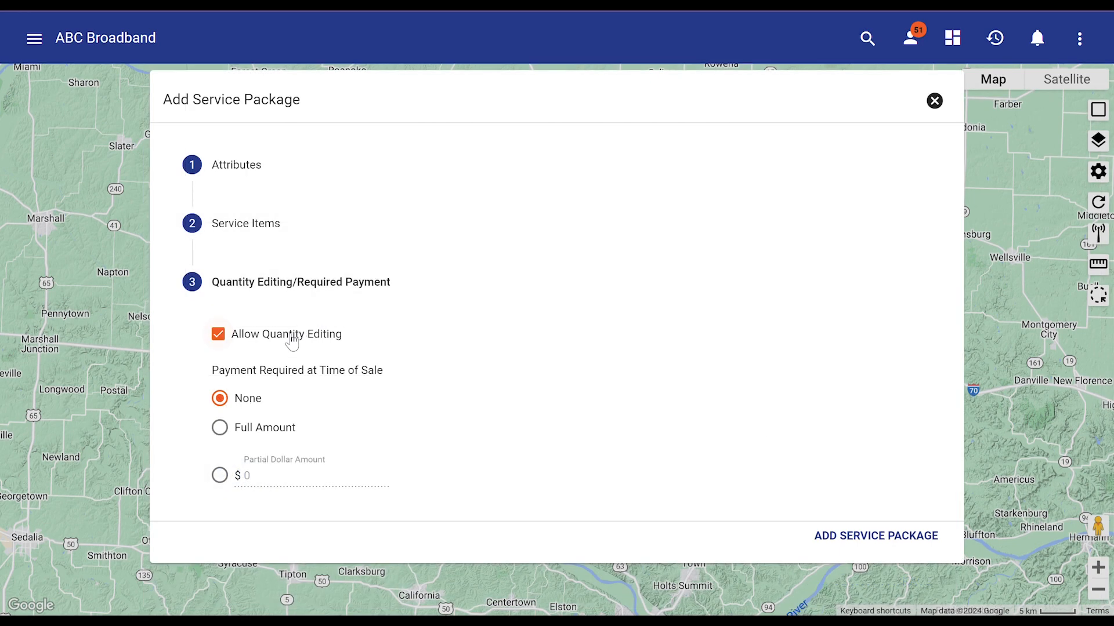
{"action": "left_click", "coordinate": [246, 400]}
{"action": "left_click", "coordinate": [879, 541]}
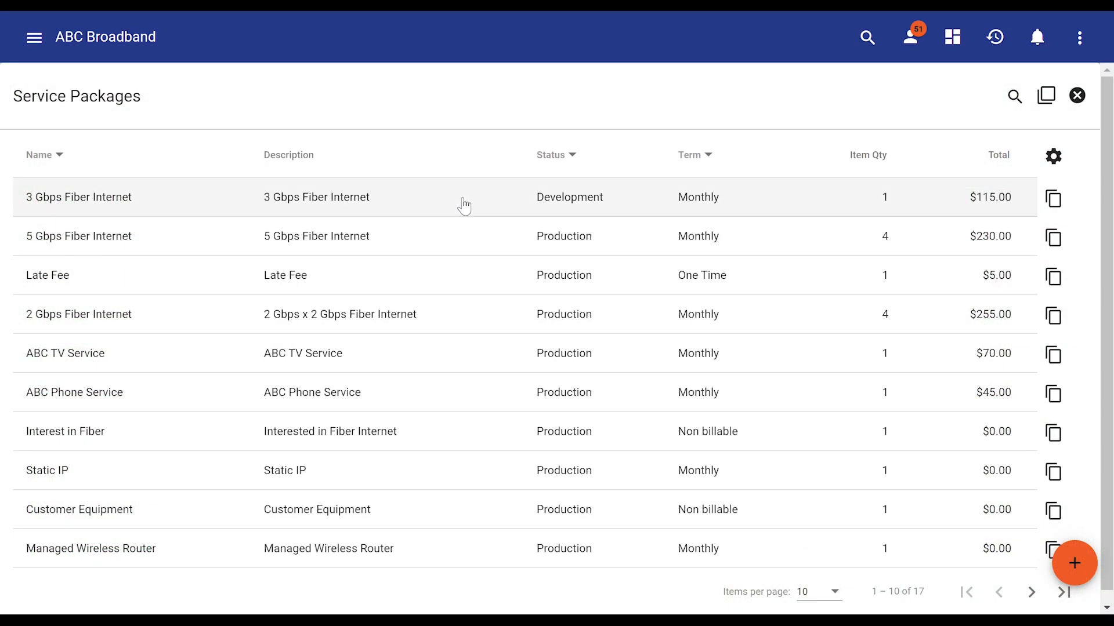
Edit the 3 Gbps Fiber Internet package, change its status to Production, and save the package
{"action": "left_click", "coordinate": [464, 206]}
{"action": "scroll", "coordinate": [381, 244], "scroll_direction": "down", "scroll_amount": 3}
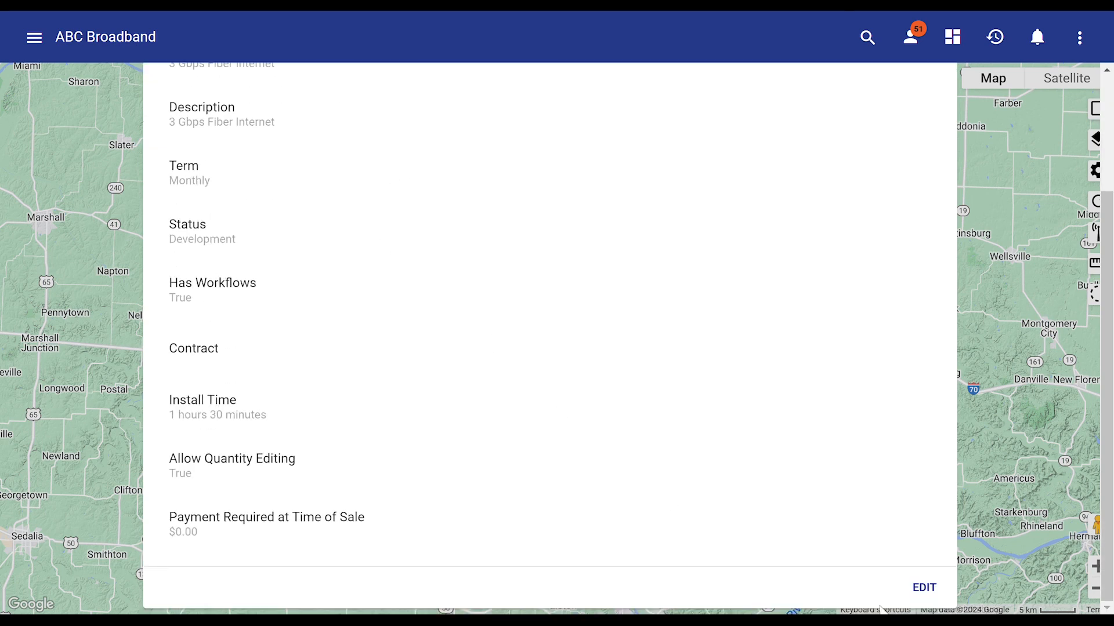
{"action": "left_click", "coordinate": [924, 588]}
{"action": "scroll", "coordinate": [379, 350], "scroll_direction": "down", "scroll_amount": 1}
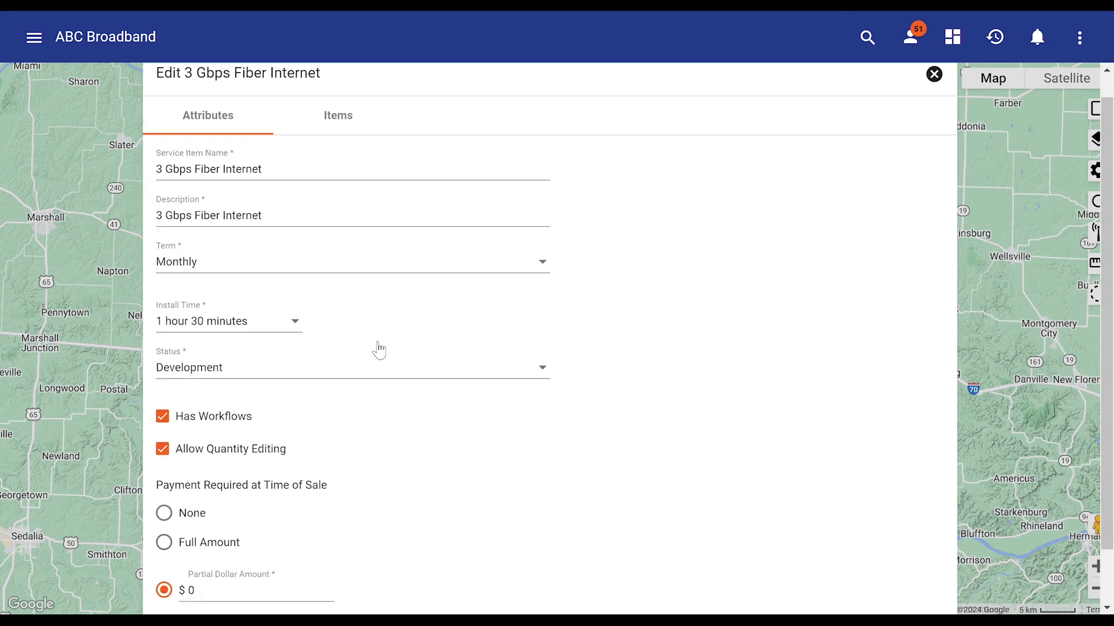
{"action": "scroll", "coordinate": [379, 351], "scroll_direction": "down", "scroll_amount": 1}
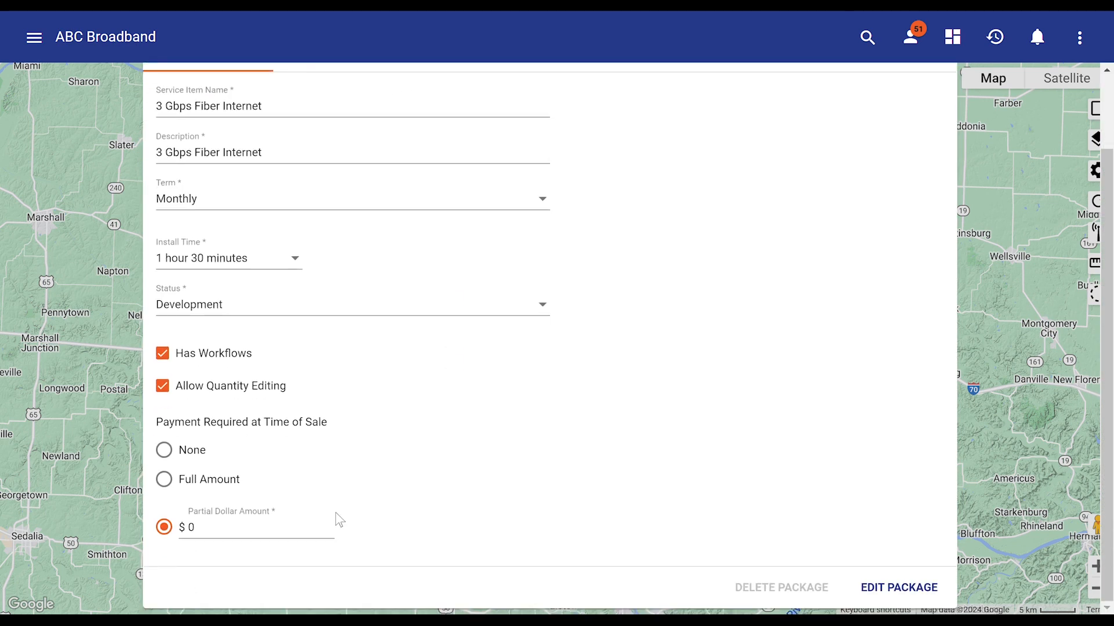
{"action": "left_click", "coordinate": [371, 322]}
{"action": "left_click", "coordinate": [363, 359]}
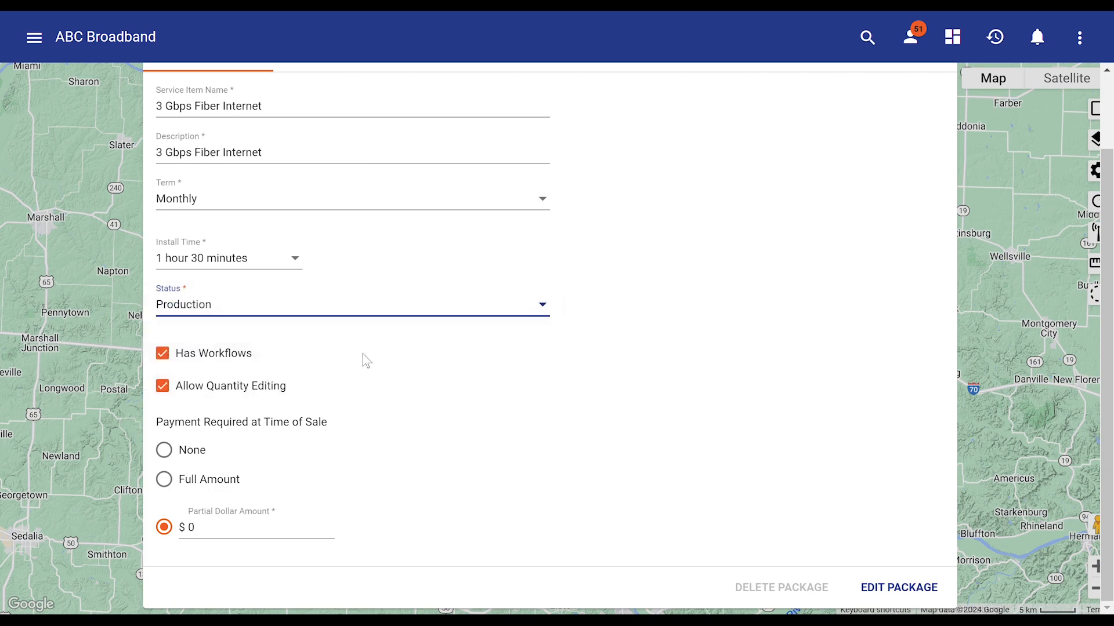
{"action": "left_click", "coordinate": [905, 599]}
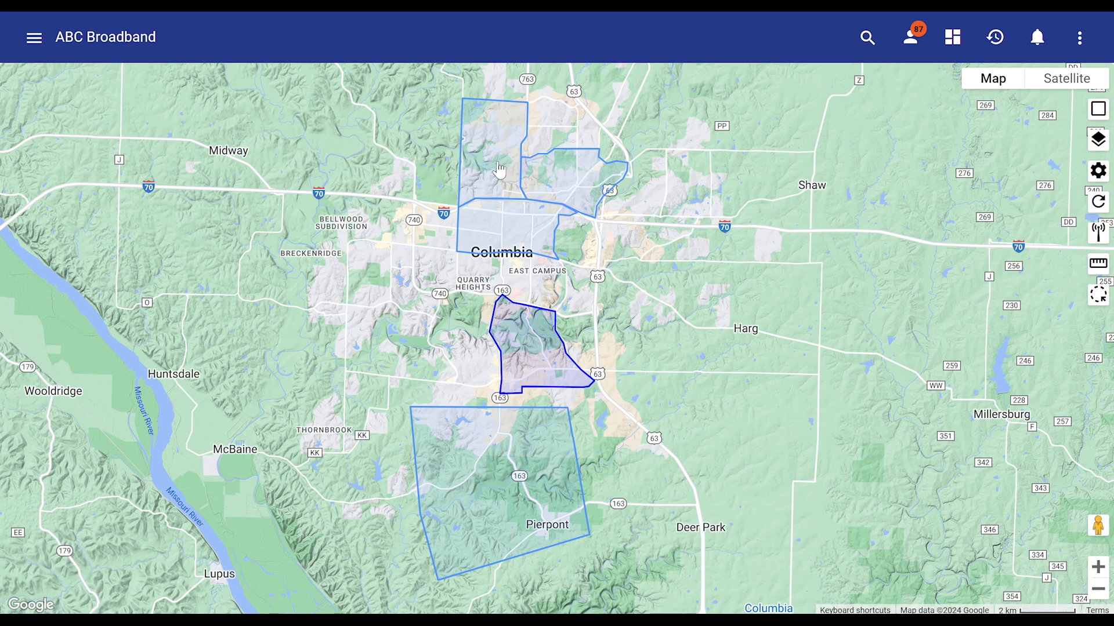
View the map details of the Whispering Meadows and Downtown service areas and the dark-outlined area south of Downtown
{"action": "left_click", "coordinate": [496, 162]}
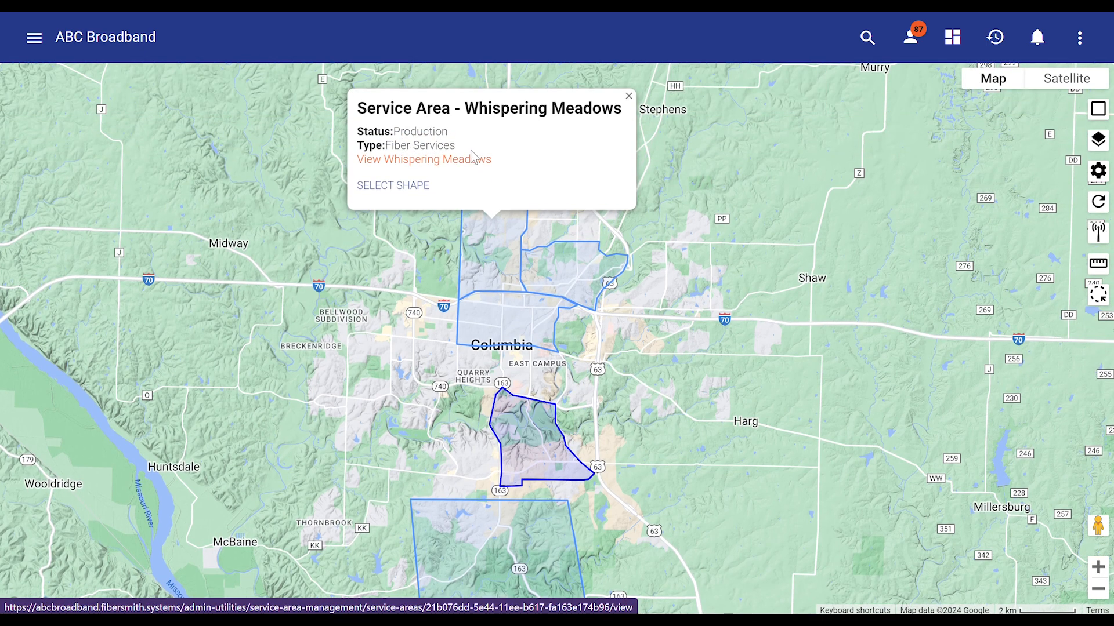
{"action": "left_click", "coordinate": [517, 323]}
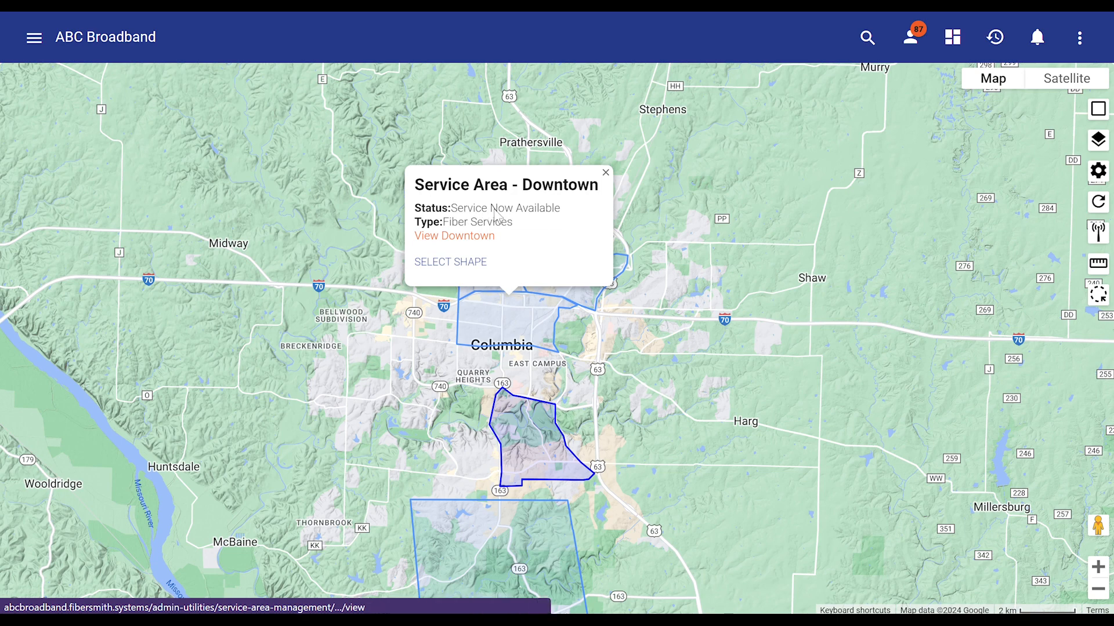
{"action": "left_click", "coordinate": [527, 439]}
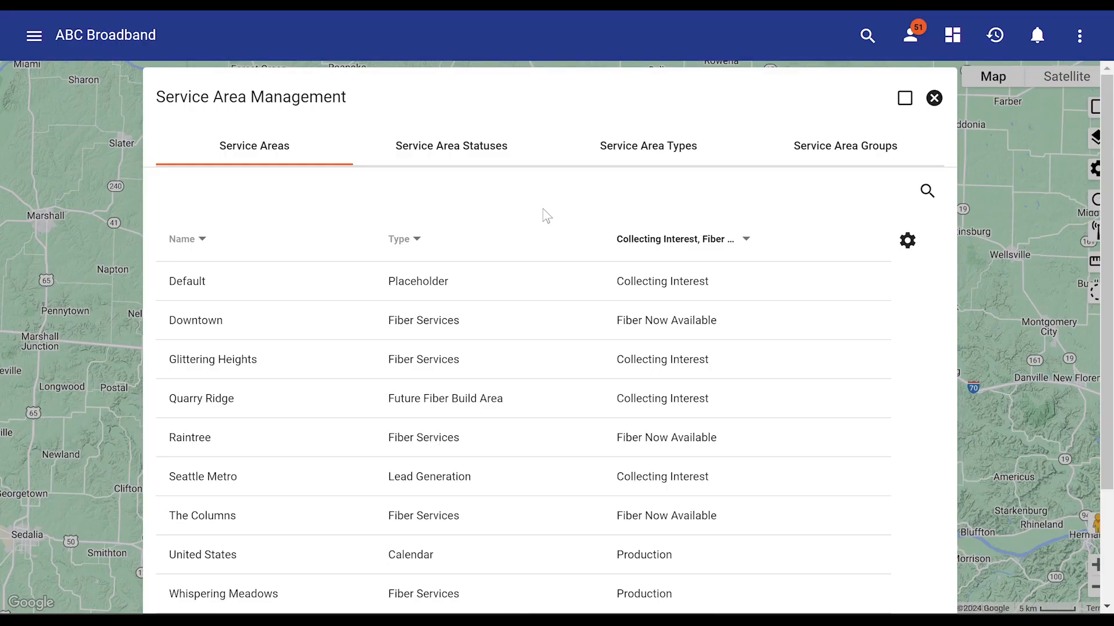
Open the Glittering Heights service area and examine its map shape and attributes
{"action": "scroll", "coordinate": [542, 216], "scroll_direction": "down", "scroll_amount": 2}
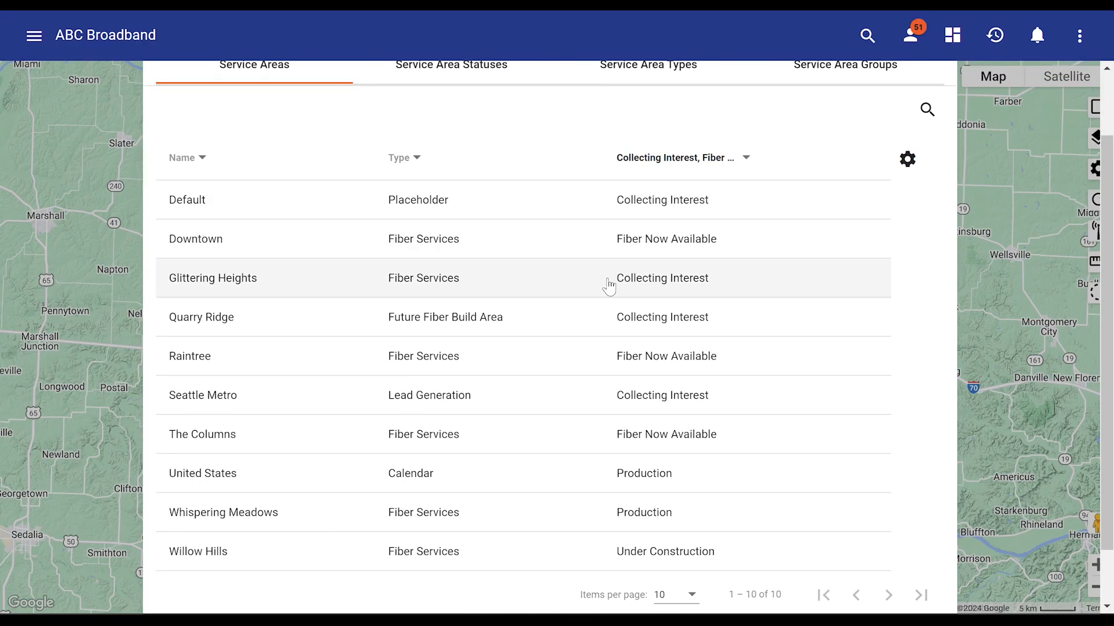
{"action": "left_click", "coordinate": [736, 282]}
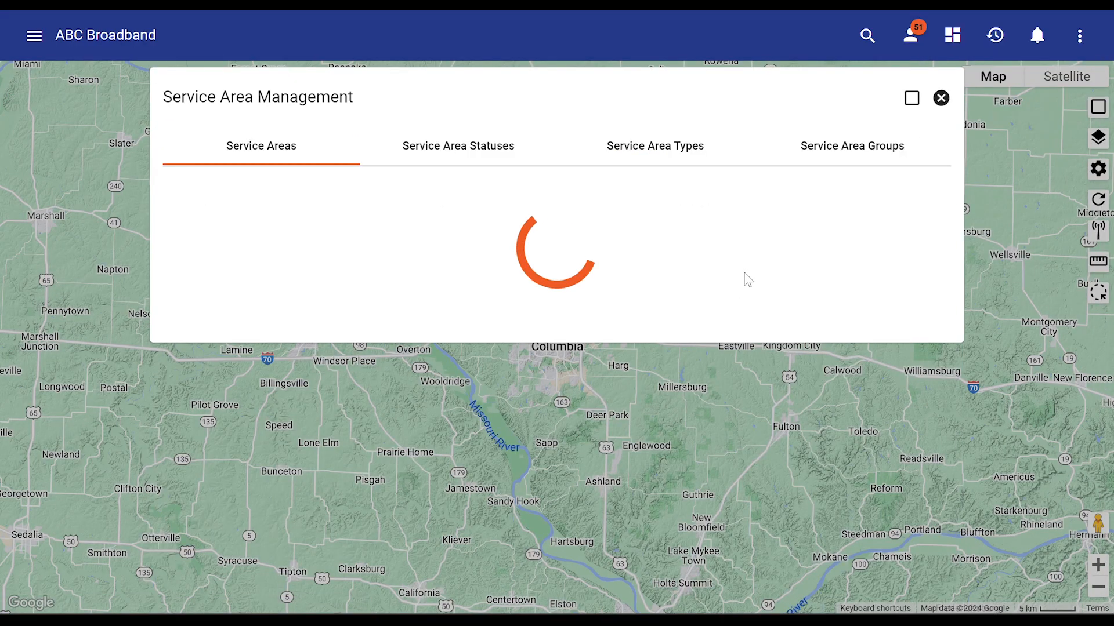
{"action": "scroll", "coordinate": [935, 439], "scroll_direction": "down", "scroll_amount": 3}
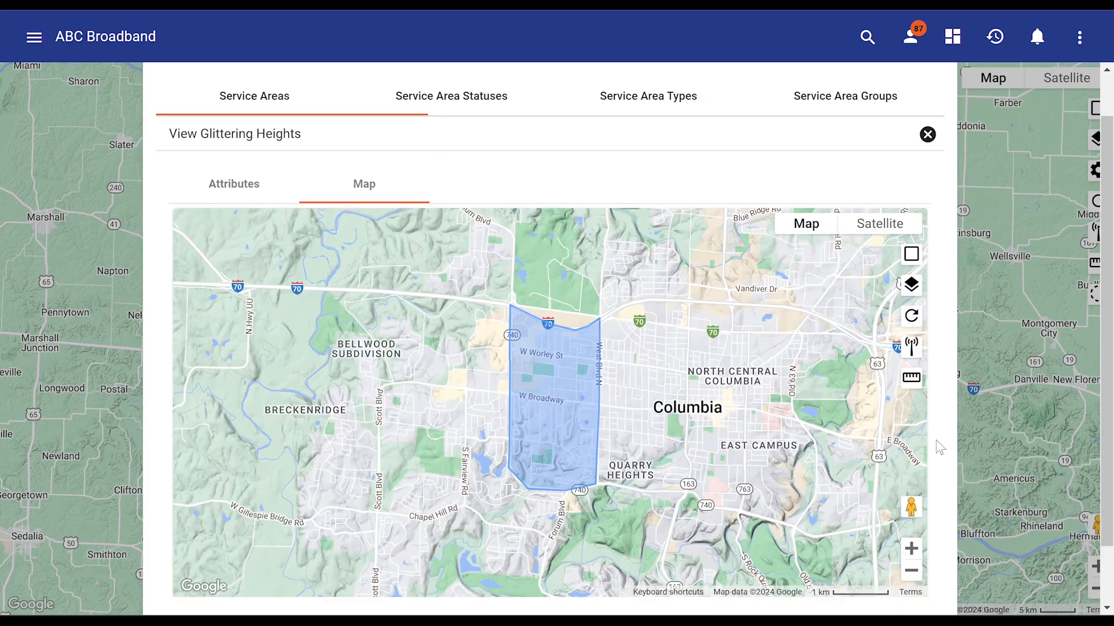
{"action": "left_click", "coordinate": [557, 339]}
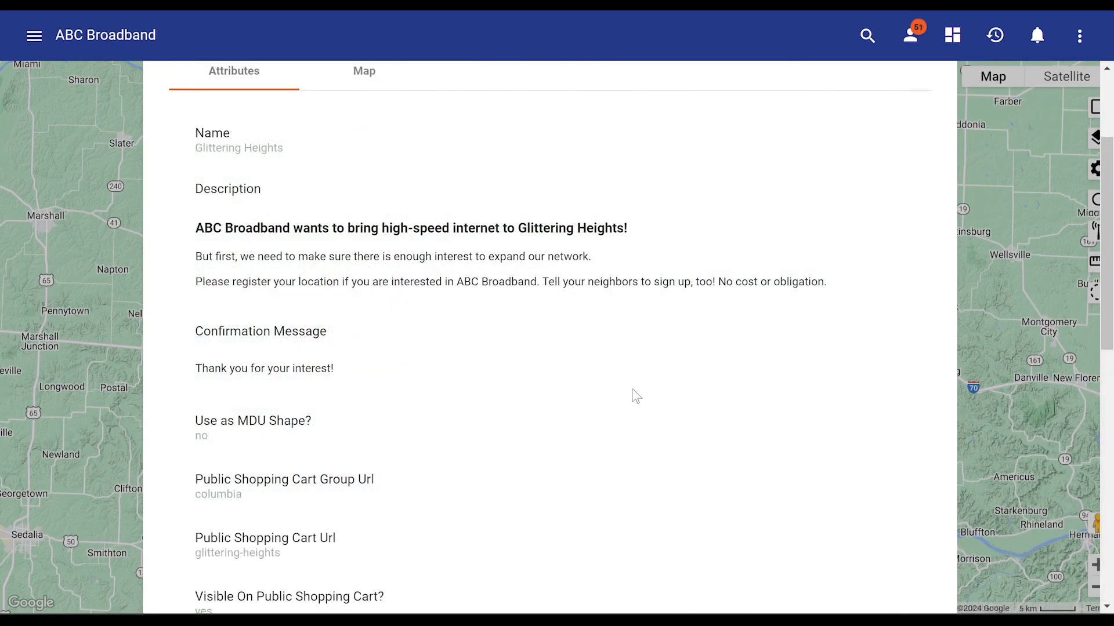
Review the remaining Glittering Heights attributes, including the shopping cart settings, sign-up goal, type and status
{"action": "scroll", "coordinate": [637, 397], "scroll_direction": "down", "scroll_amount": 15}
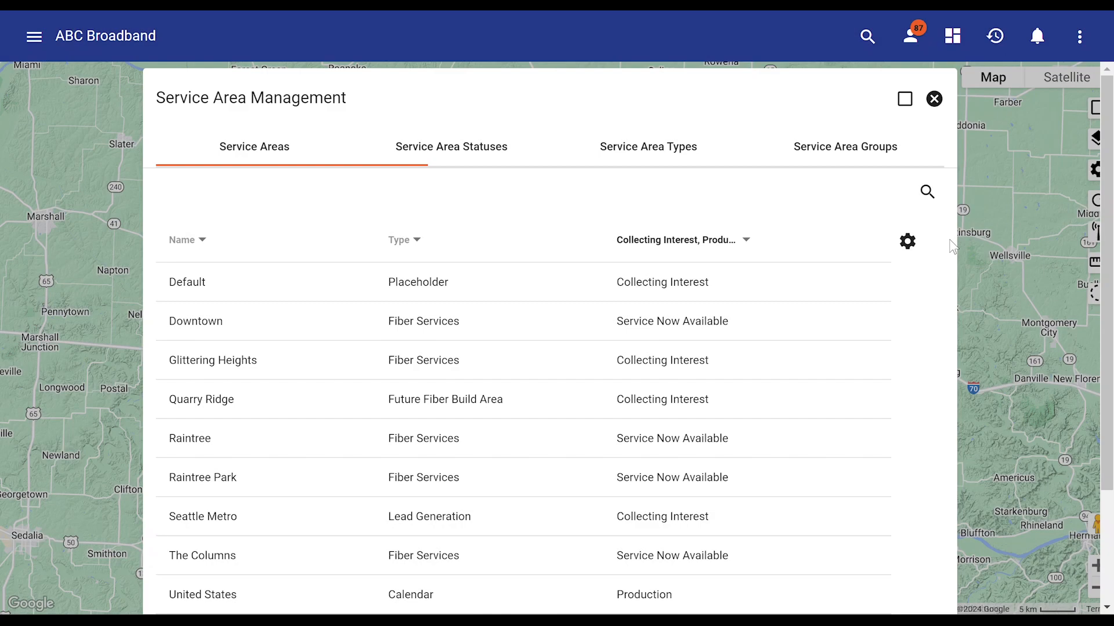
{"action": "scroll", "coordinate": [638, 348], "scroll_direction": "down", "scroll_amount": 3}
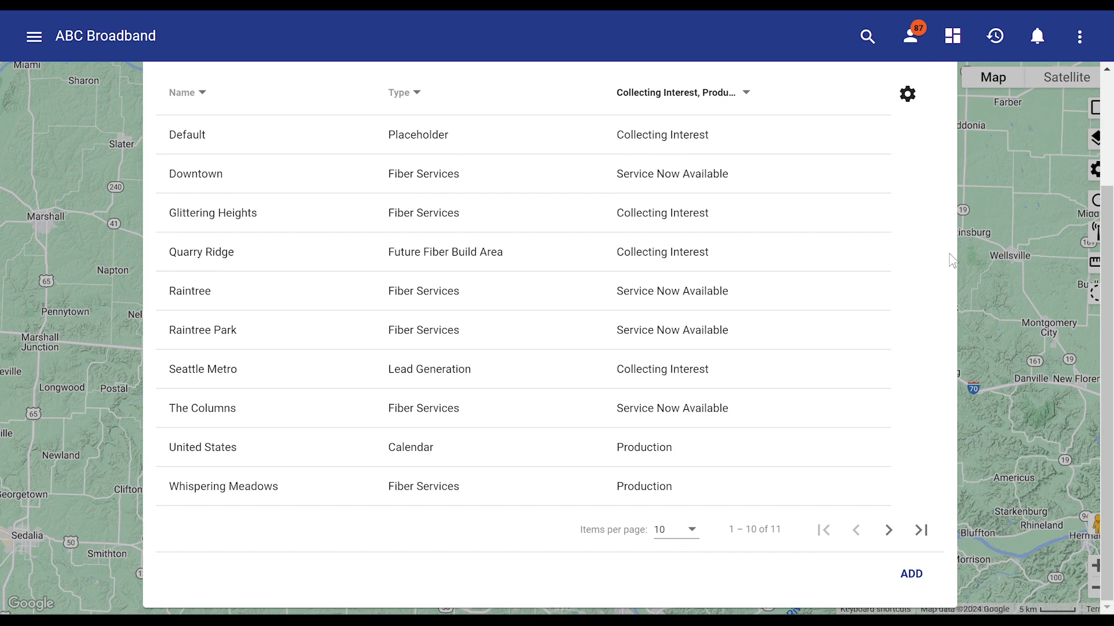
Start adding a new service area using the Draw method
{"action": "left_click", "coordinate": [912, 574]}
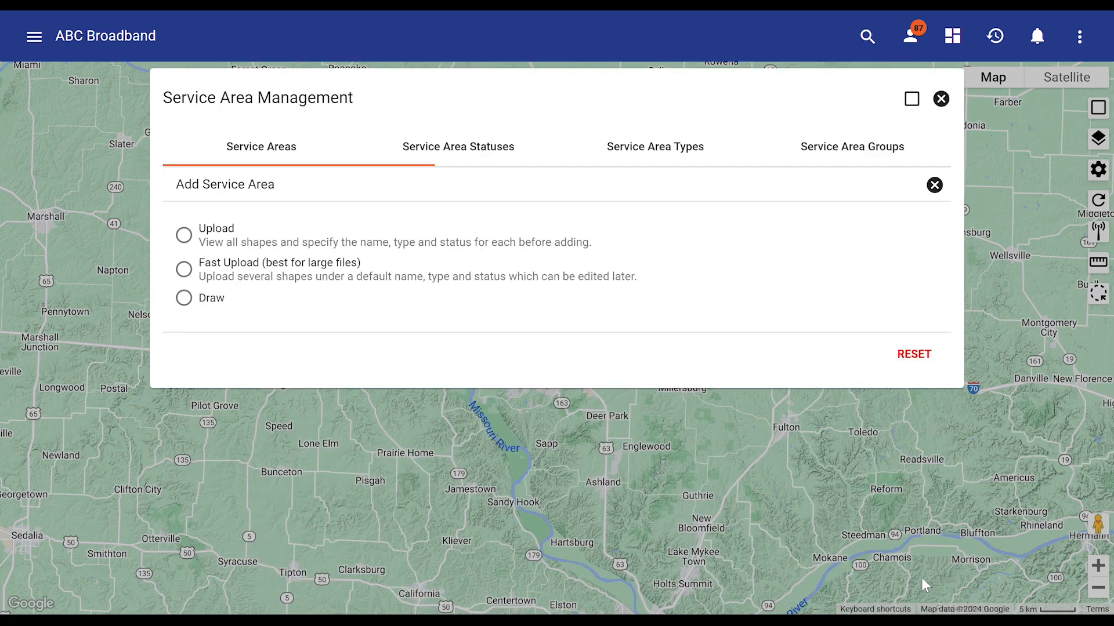
{"action": "left_click", "coordinate": [332, 248]}
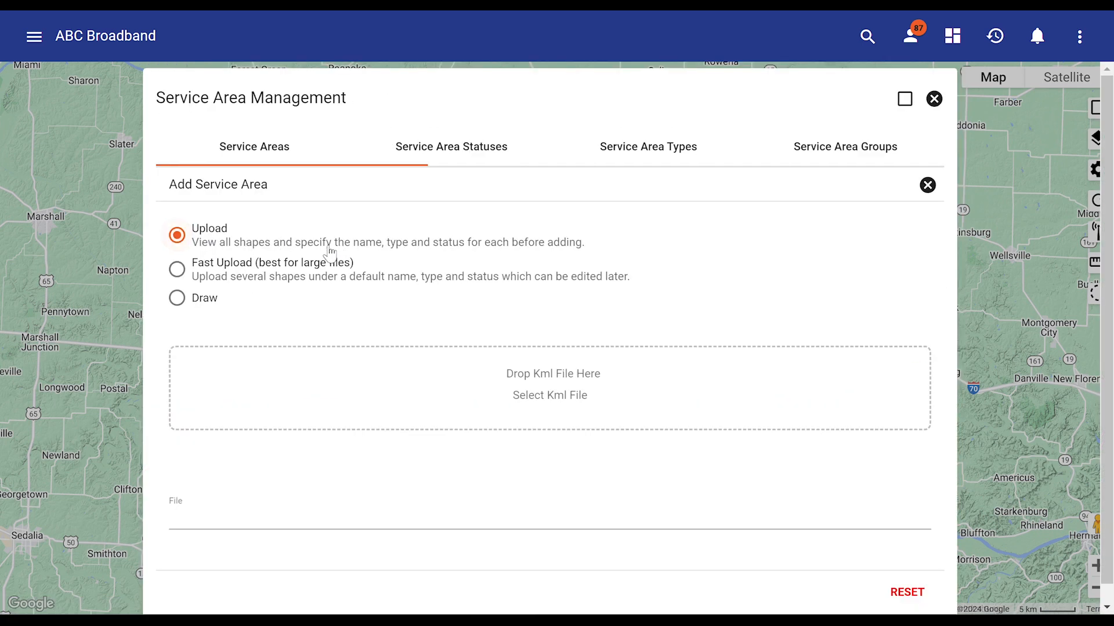
{"action": "left_click", "coordinate": [198, 305]}
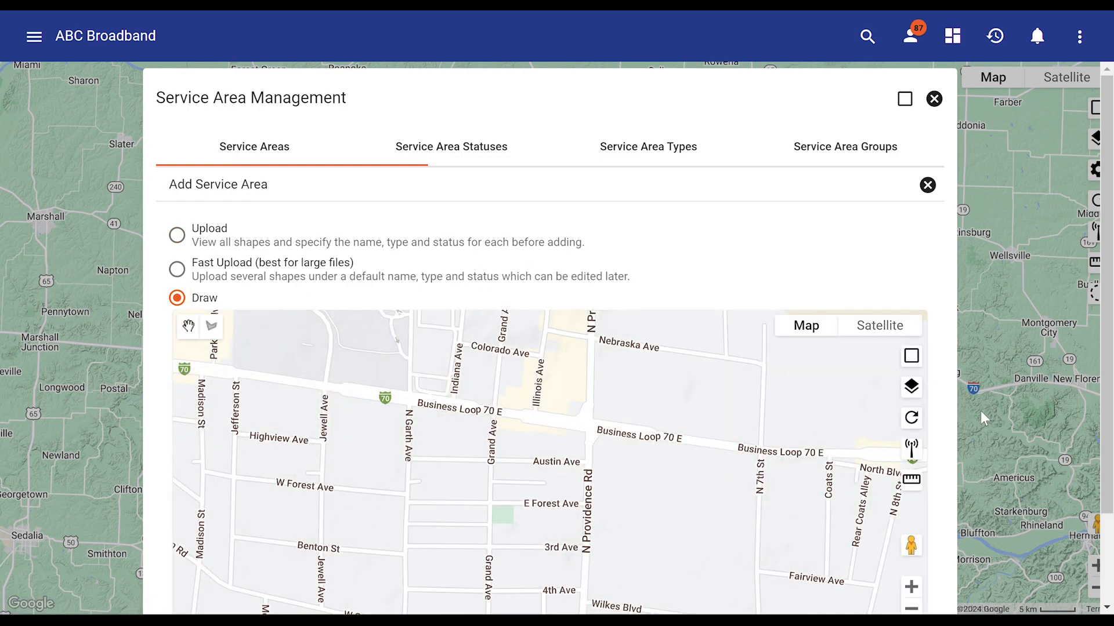
{"action": "scroll", "coordinate": [945, 455], "scroll_direction": "down", "scroll_amount": 2}
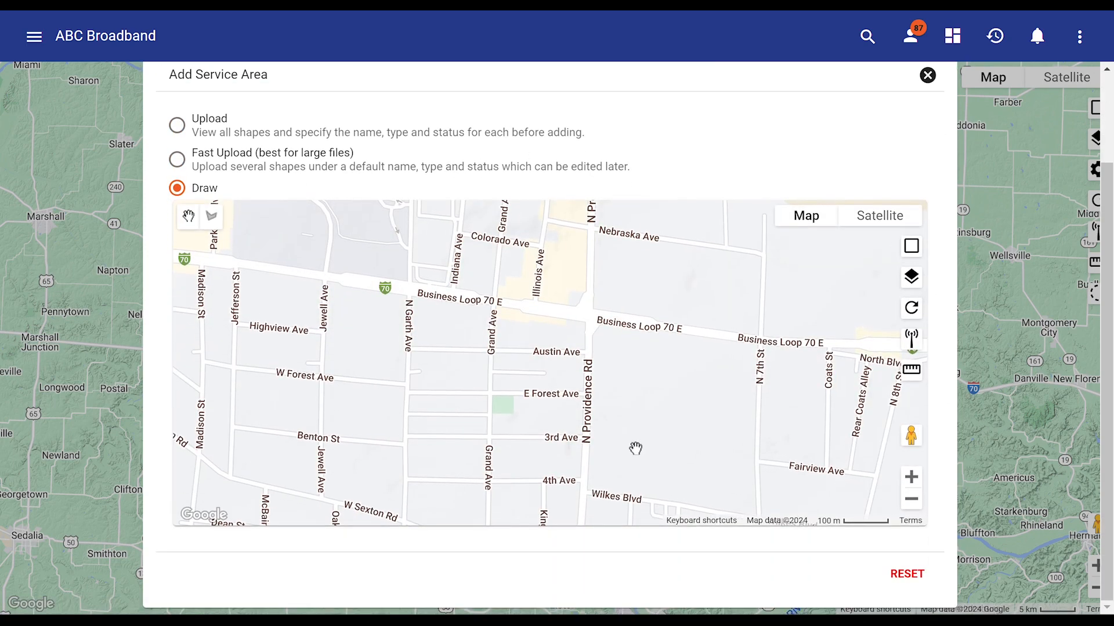
{"action": "scroll", "coordinate": [525, 438], "scroll_direction": "down", "scroll_amount": 3}
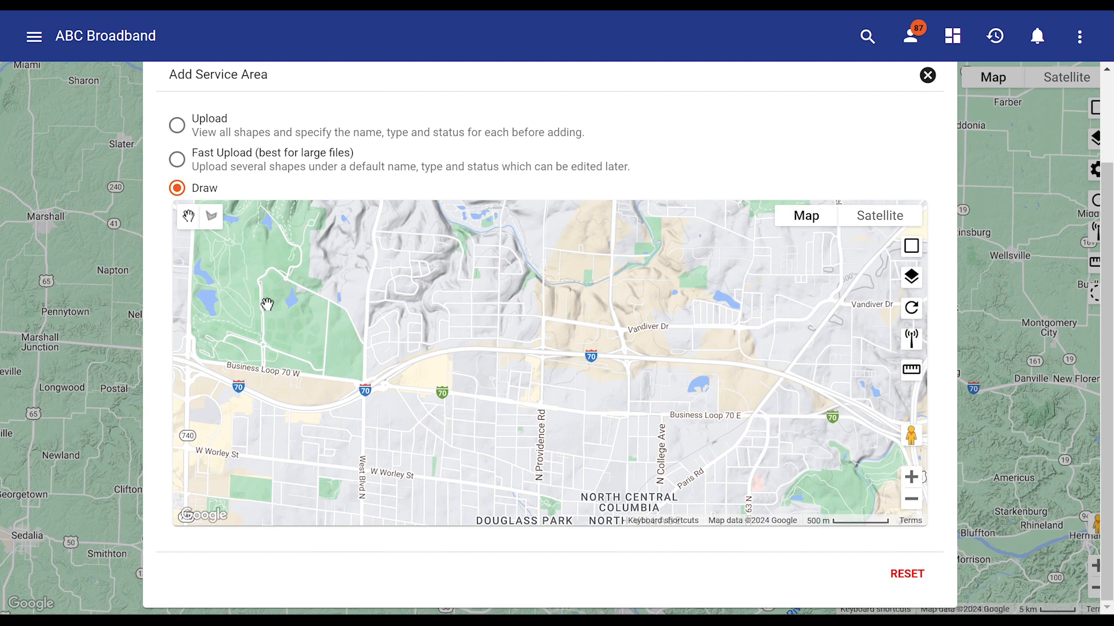
Draw a four-cornered service area polygon north of Business Loop 70, with its eastern edge along N Providence Rd
{"action": "left_click", "coordinate": [211, 217]}
{"action": "left_click_drag", "start_coordinate": [380, 237], "coordinate": [446, 242]}
{"action": "left_click", "coordinate": [445, 241]}
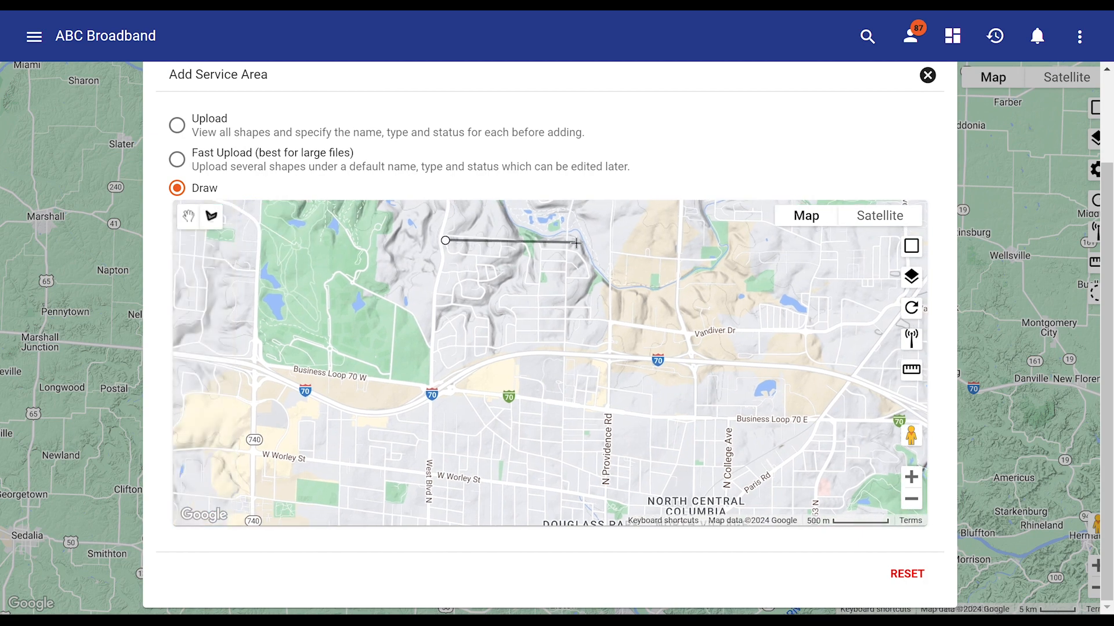
{"action": "left_click", "coordinate": [607, 246]}
{"action": "left_click", "coordinate": [607, 409]}
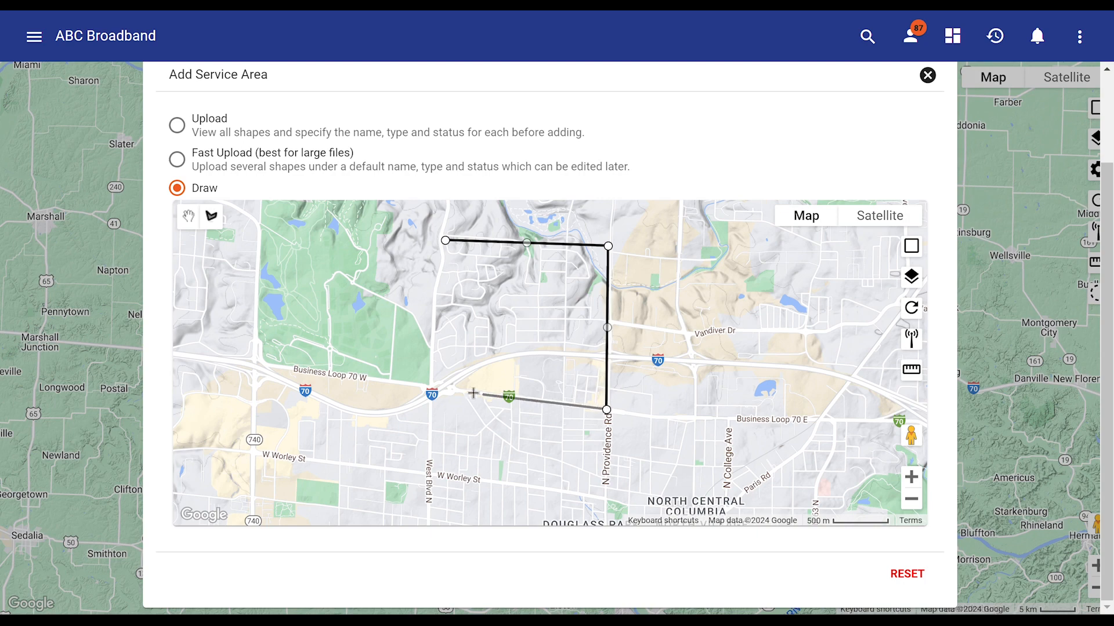
{"action": "left_click", "coordinate": [432, 388]}
{"action": "left_click", "coordinate": [446, 240]}
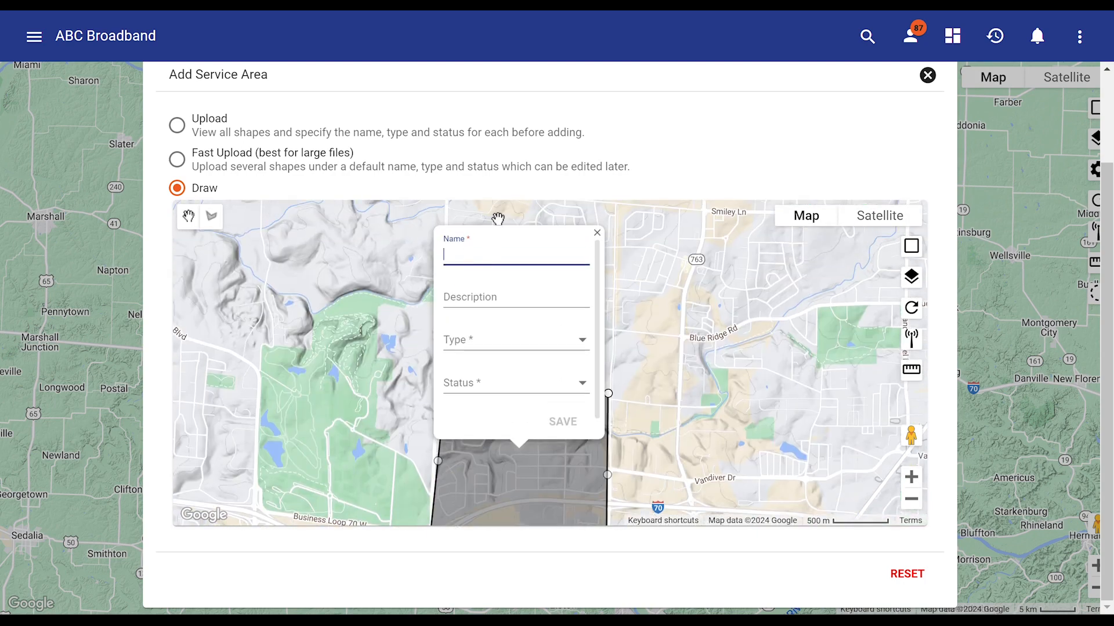
Name the drawn service area Raintree and describe it as Fiber Internet
{"action": "key", "text": "Tab"}
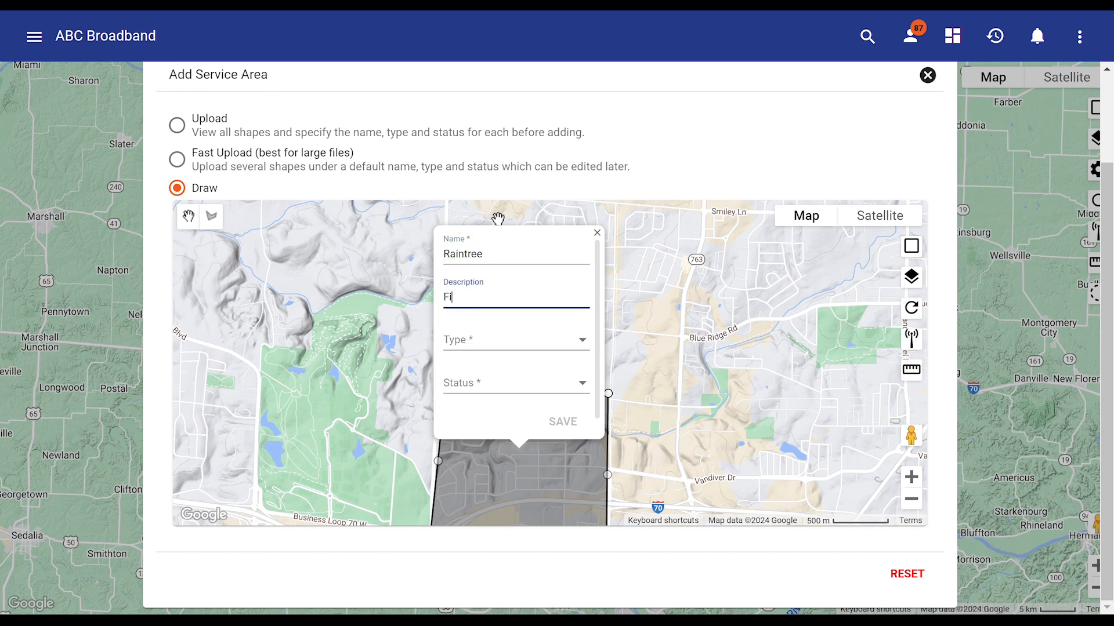
{"action": "type", "text": "Fiber Inter"}
{"action": "type", "text": "net"}
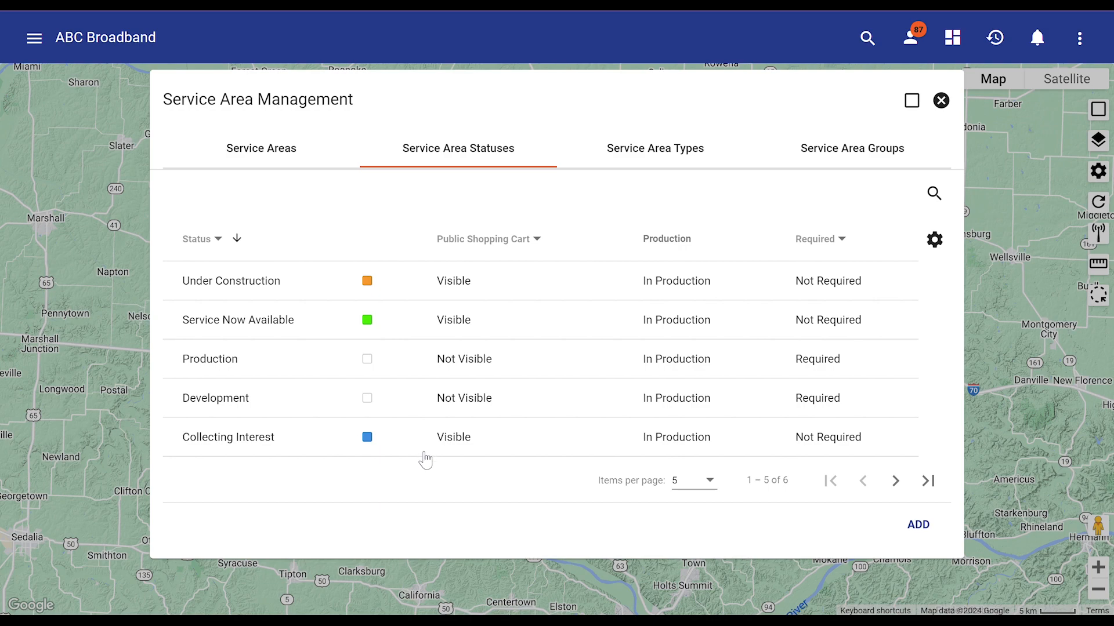
View the list of service area types, including its second page
{"action": "left_click", "coordinate": [674, 155]}
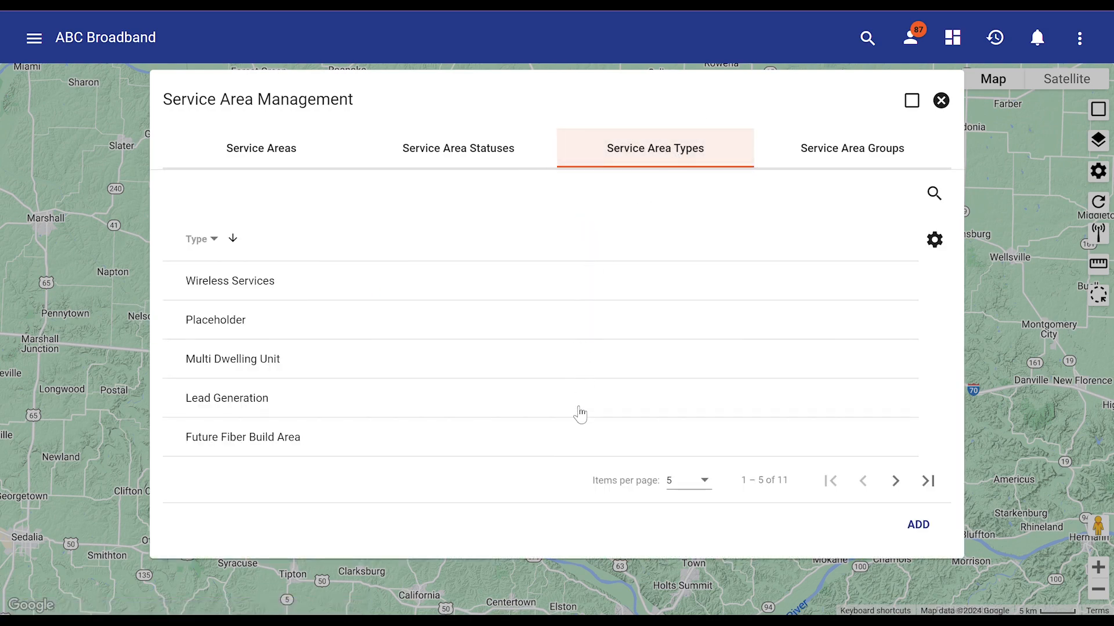
{"action": "left_click", "coordinate": [895, 481]}
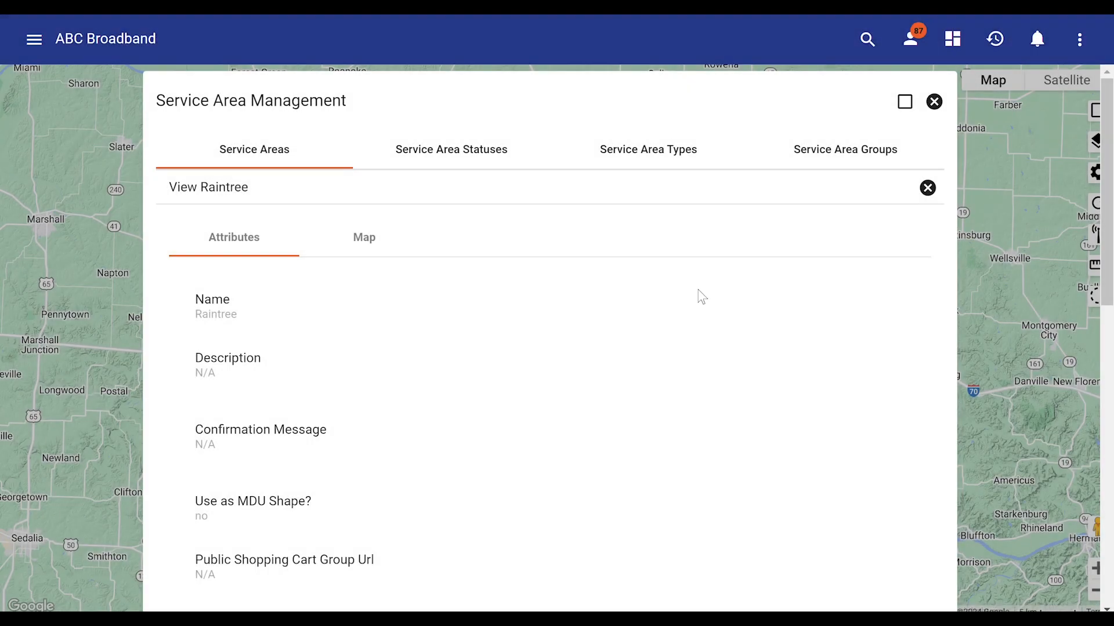
Open the Raintree service area for editing and show its shape on the map
{"action": "scroll", "coordinate": [701, 297], "scroll_direction": "down", "scroll_amount": 10}
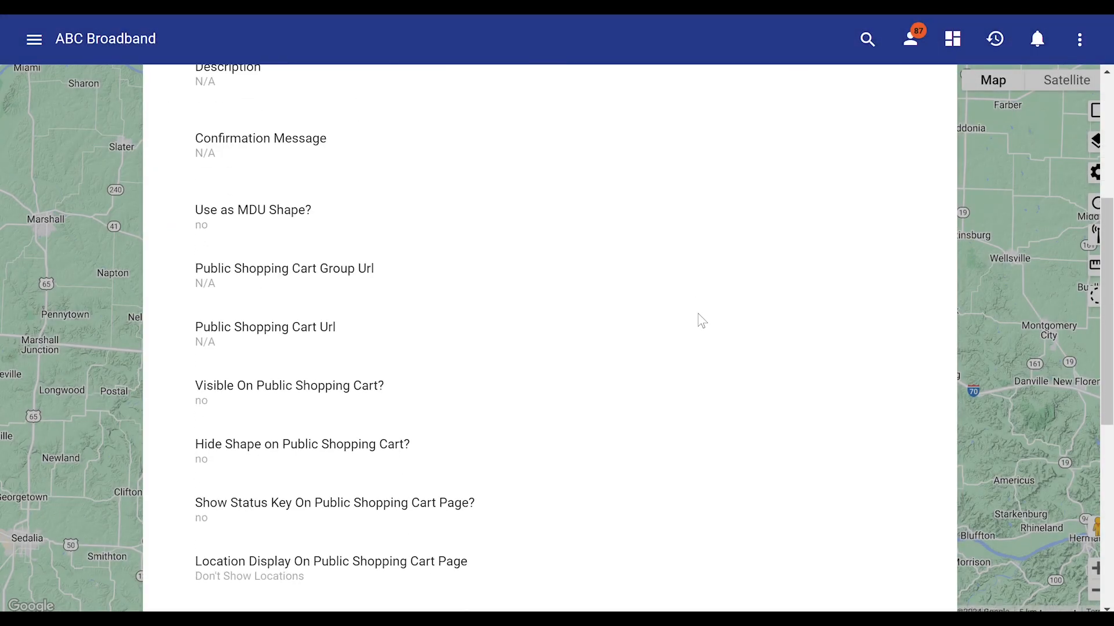
{"action": "scroll", "coordinate": [701, 339], "scroll_direction": "down", "scroll_amount": 1}
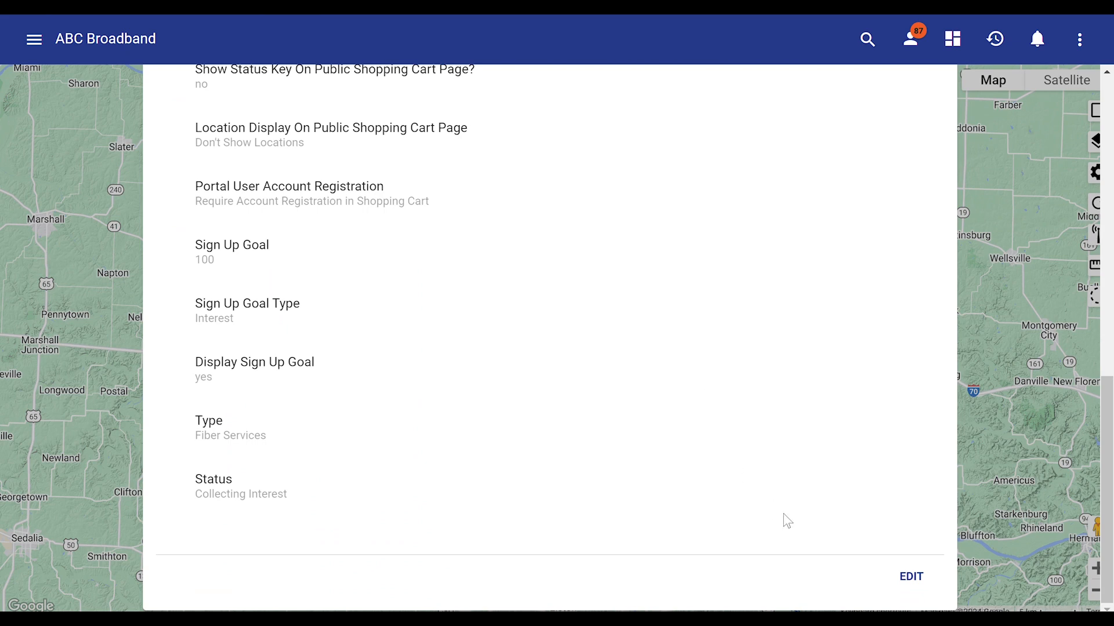
{"action": "left_click", "coordinate": [909, 574]}
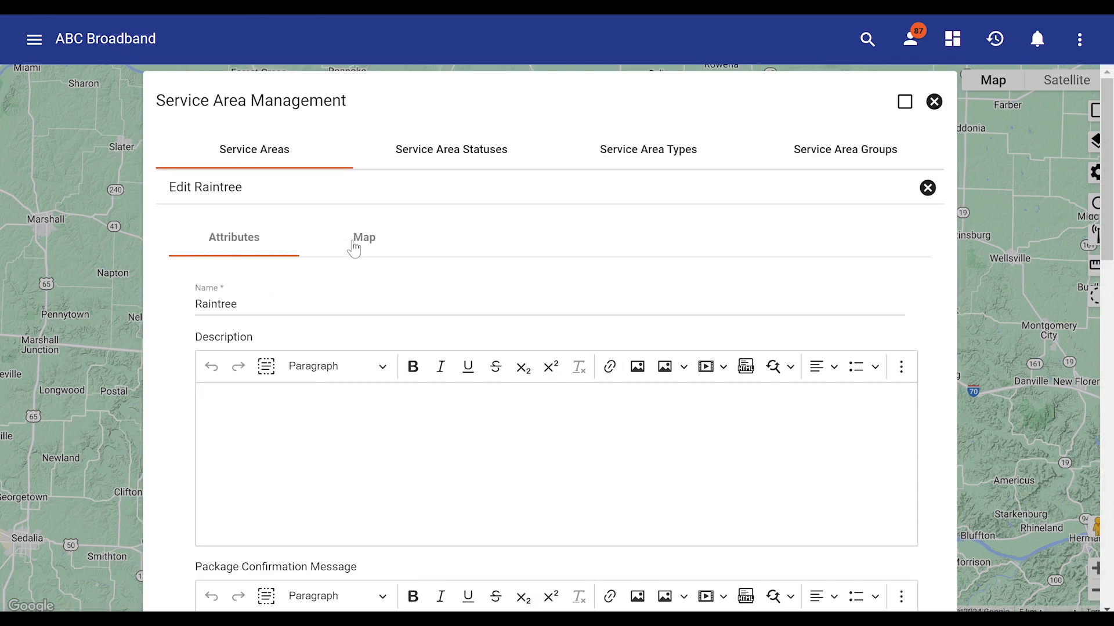
{"action": "left_click", "coordinate": [360, 248]}
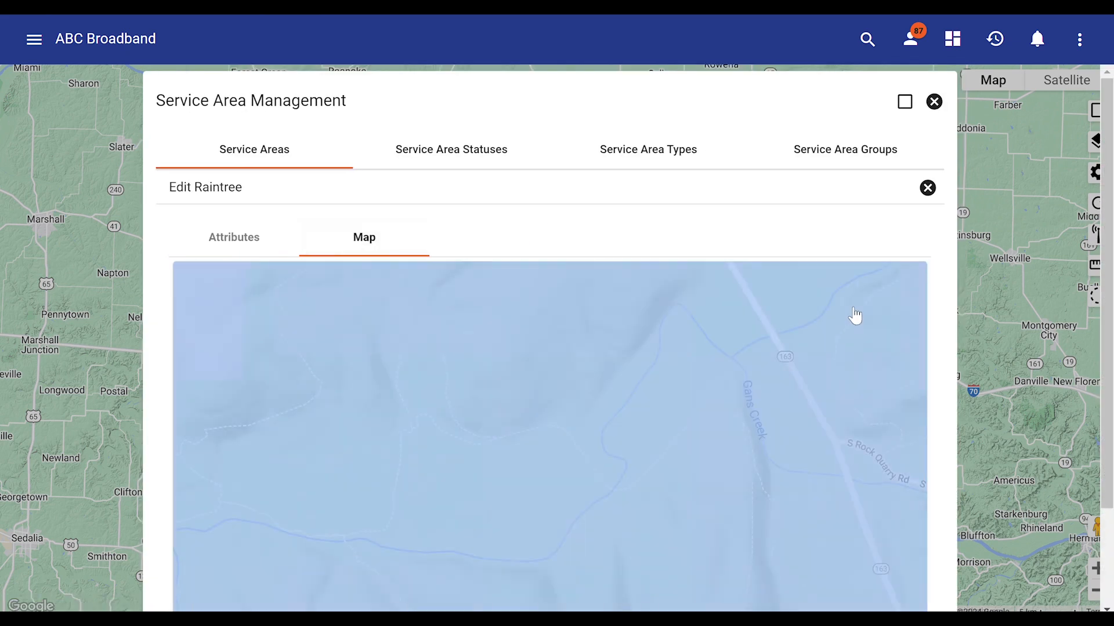
{"action": "scroll", "coordinate": [946, 354], "scroll_direction": "down", "scroll_amount": 2}
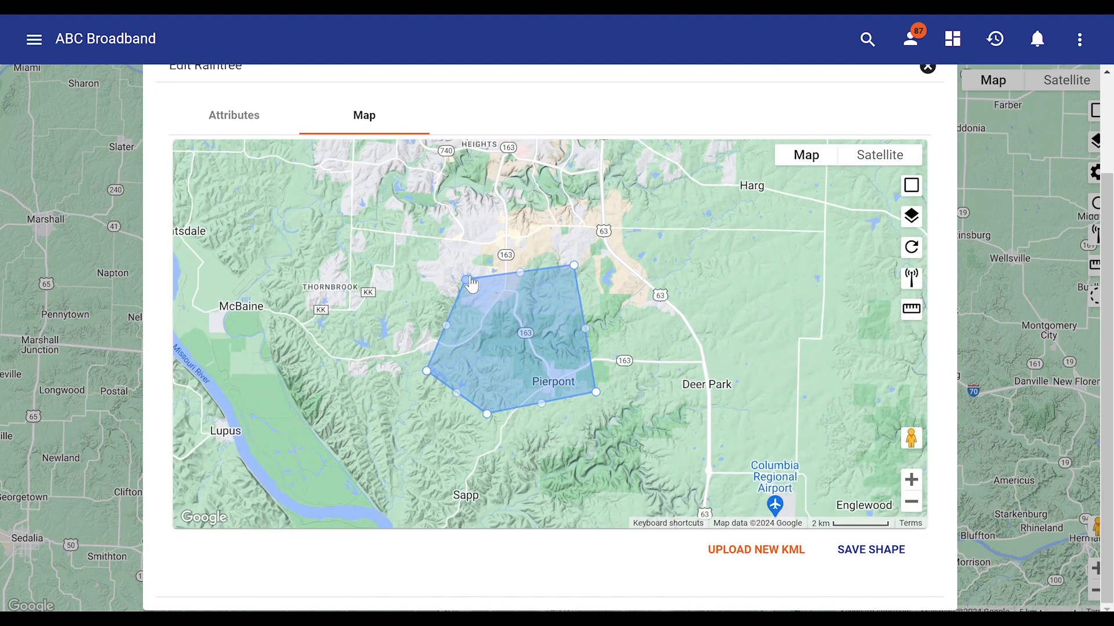
Reshape the Raintree area by moving its northwest corner farther west and its southernmost corner southwest, and save the shape
{"action": "left_click_drag", "start_coordinate": [468, 279], "coordinate": [417, 265]}
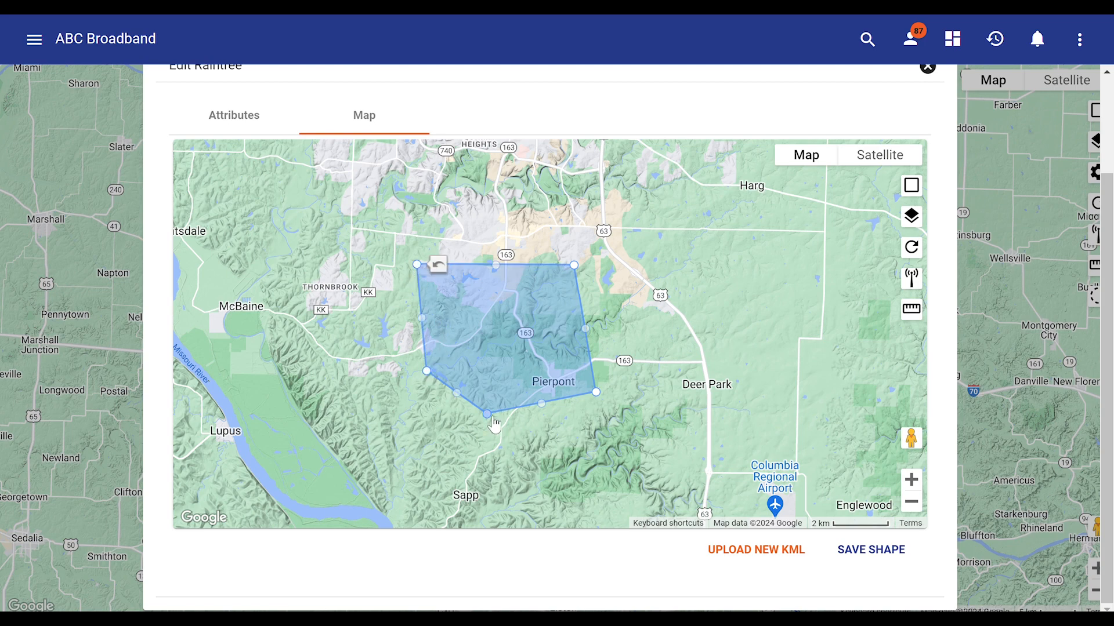
{"action": "left_click_drag", "start_coordinate": [487, 413], "coordinate": [445, 438]}
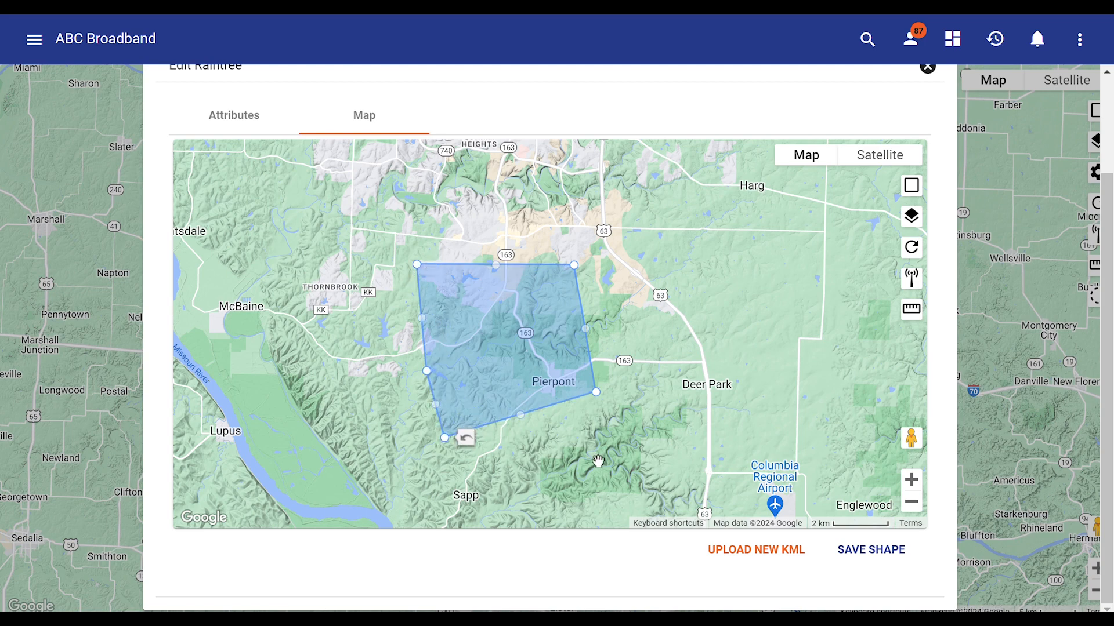
{"action": "left_click", "coordinate": [861, 558]}
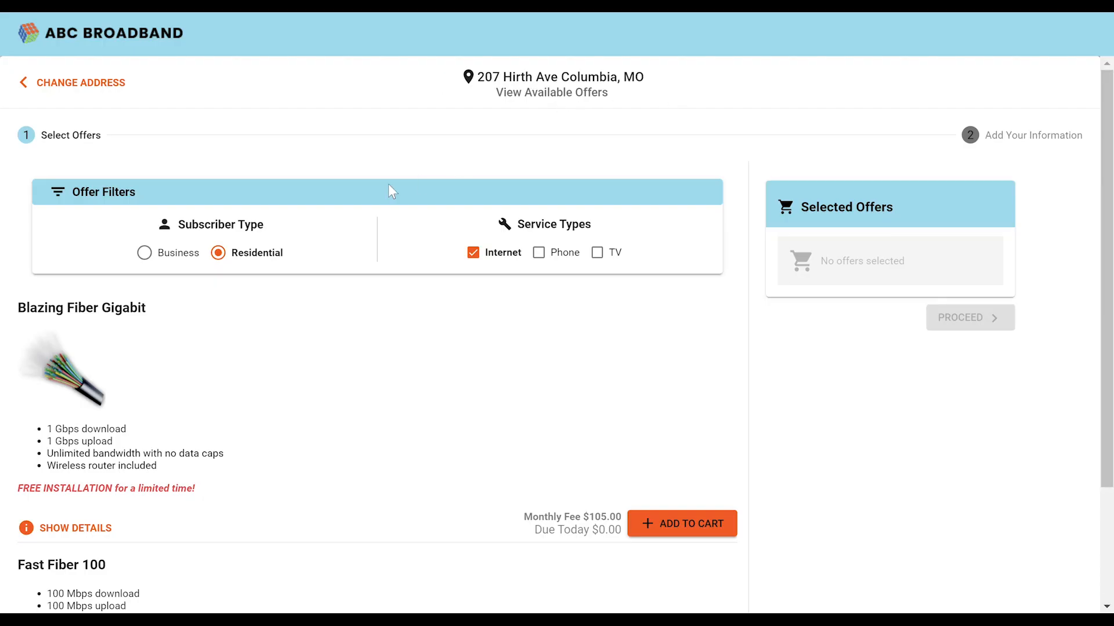
Review the residential internet offers available on the public shopping cart page
{"action": "scroll", "coordinate": [354, 383], "scroll_direction": "down", "scroll_amount": 3}
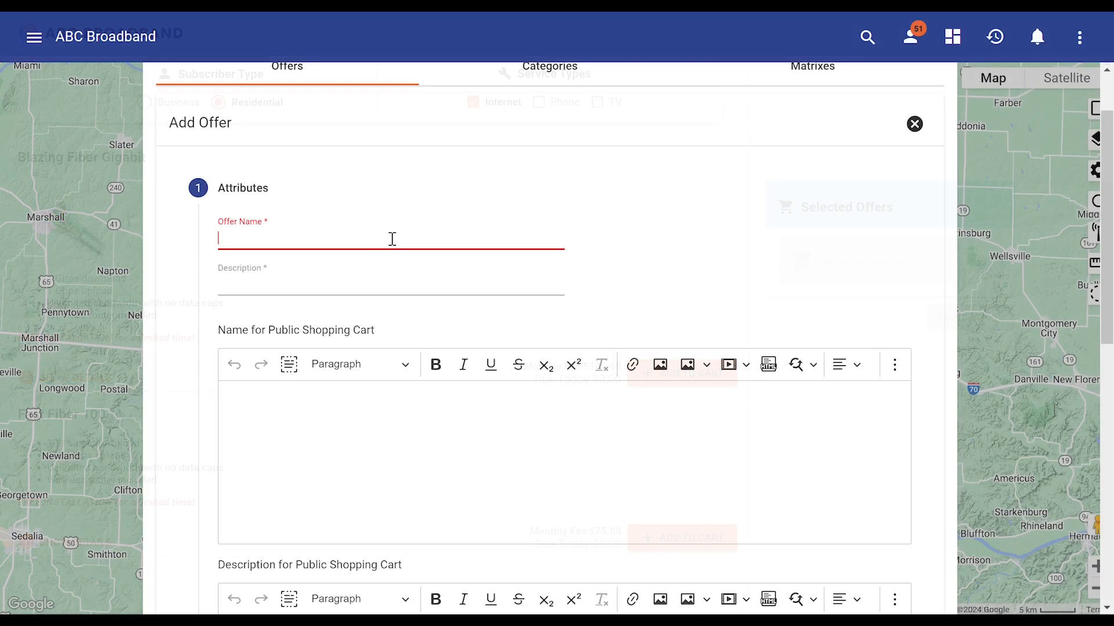
Name the new service offer Fast 5 Fiber and describe it as 5 Gbps Fiber Internet
{"action": "type", "text": "Fast 5"}
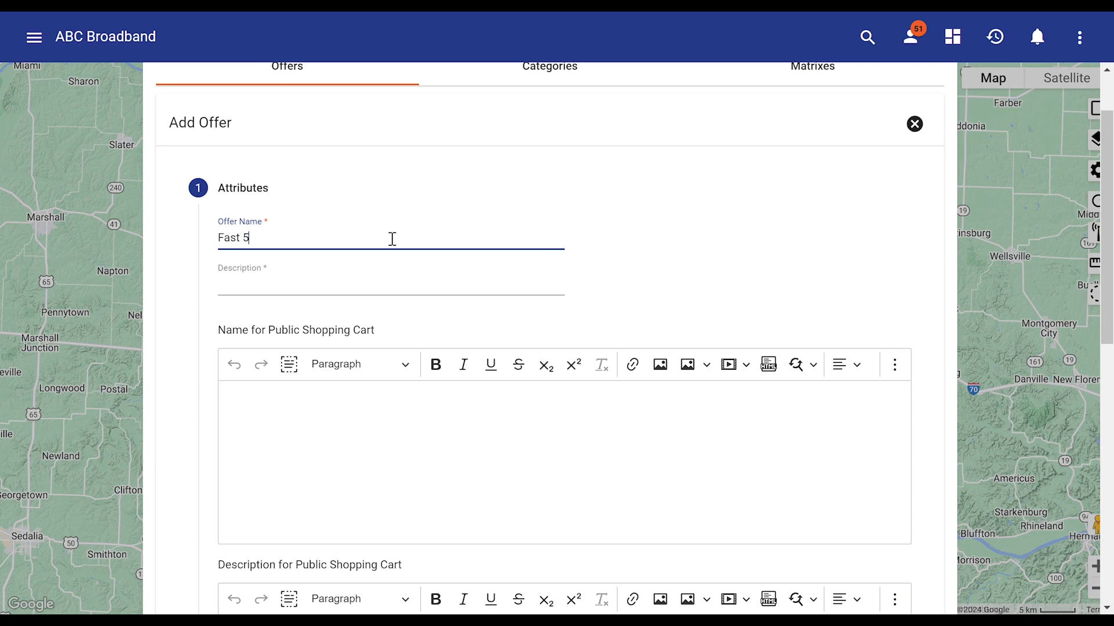
{"action": "type", "text": " Fiber"}
{"action": "key", "text": "Tab"}
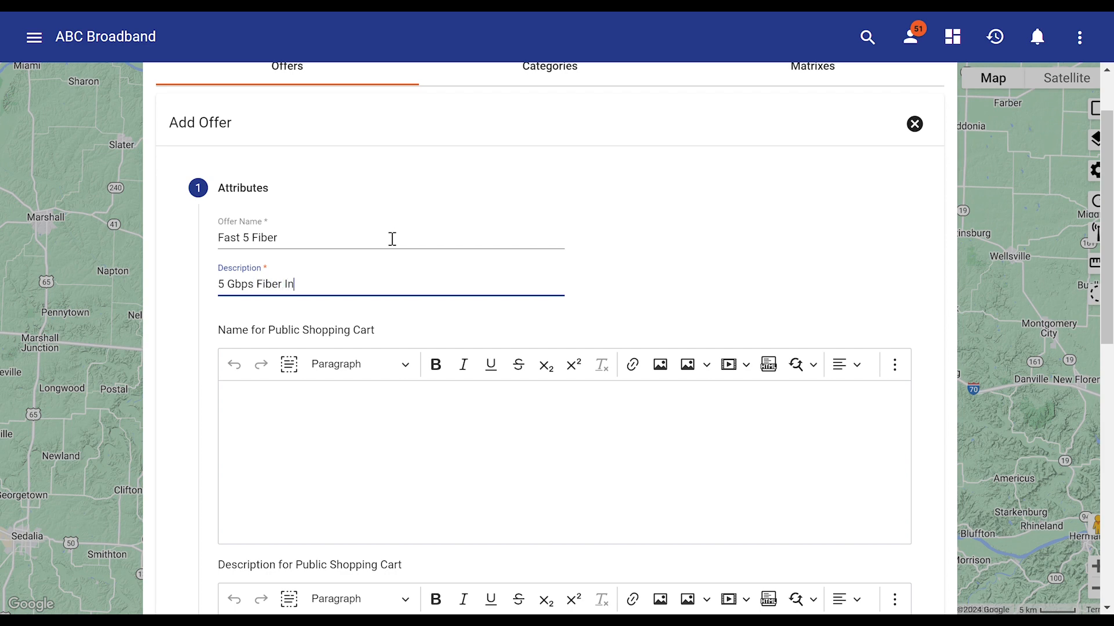
{"action": "type", "text": "5 Gbps Fiber Internet"}
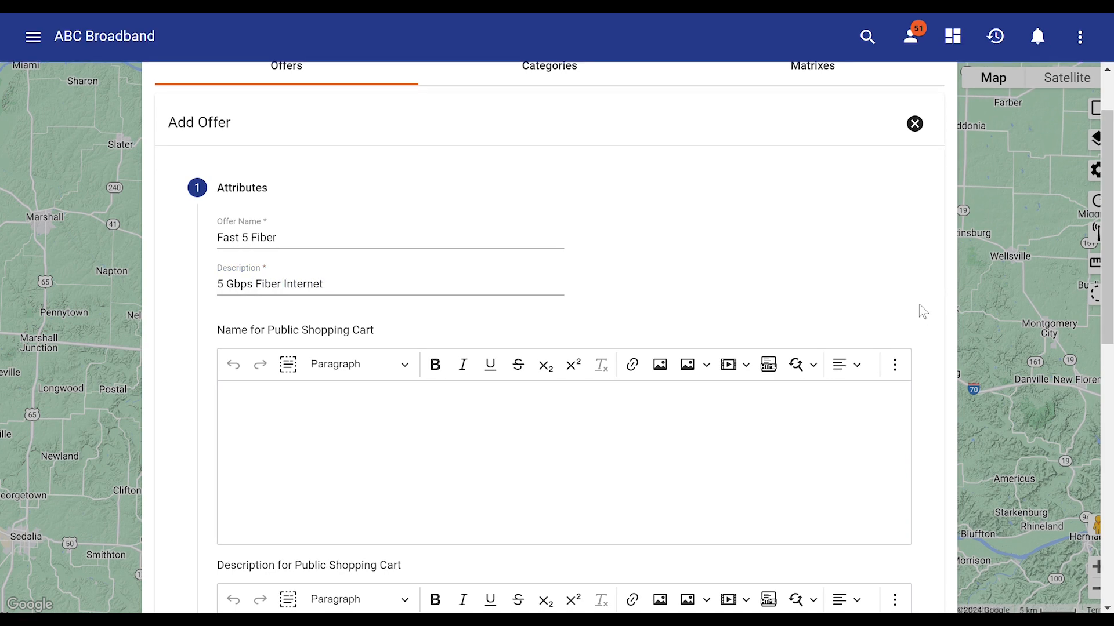
Set the offer's type to Residential and its category to Internet
{"action": "scroll", "coordinate": [919, 304], "scroll_direction": "down", "scroll_amount": 5}
{"action": "scroll", "coordinate": [923, 324], "scroll_direction": "down", "scroll_amount": 4}
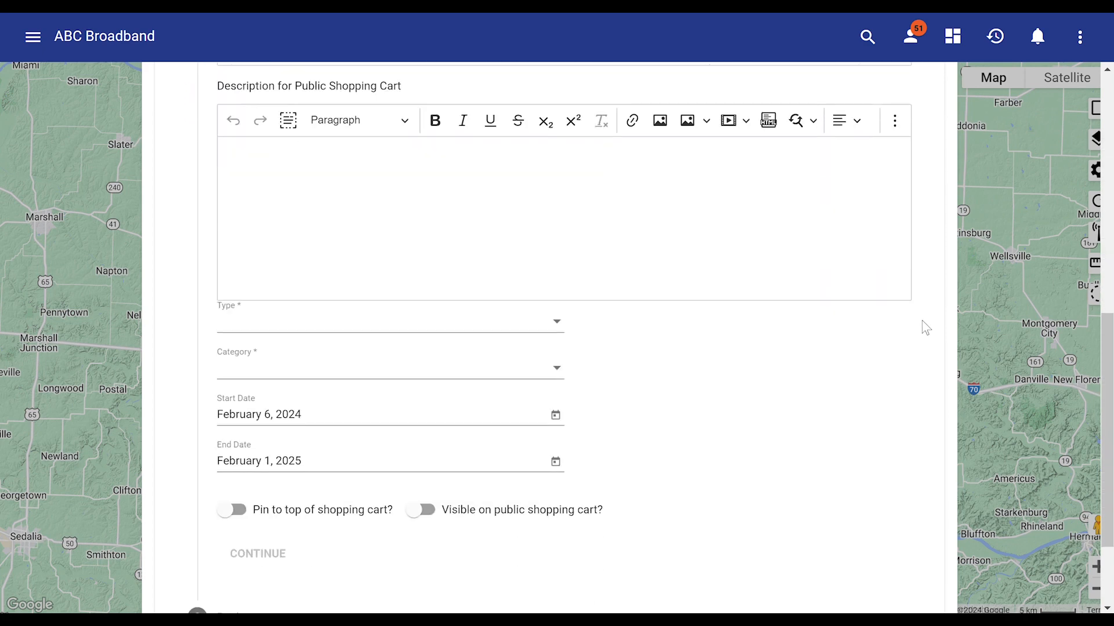
{"action": "left_click", "coordinate": [535, 239]}
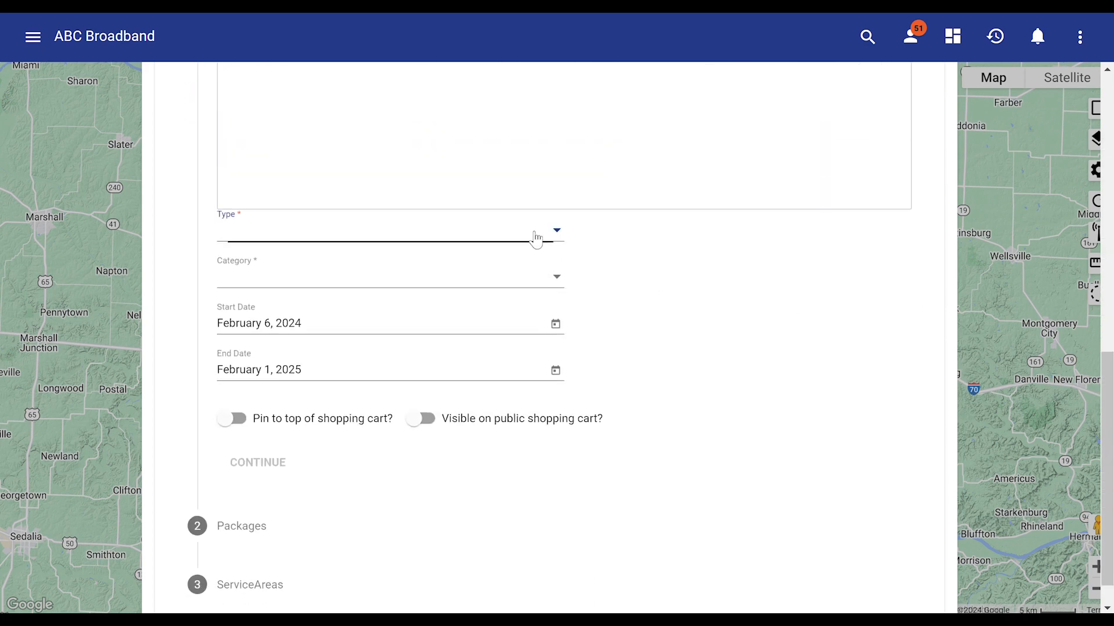
{"action": "left_click", "coordinate": [447, 336]}
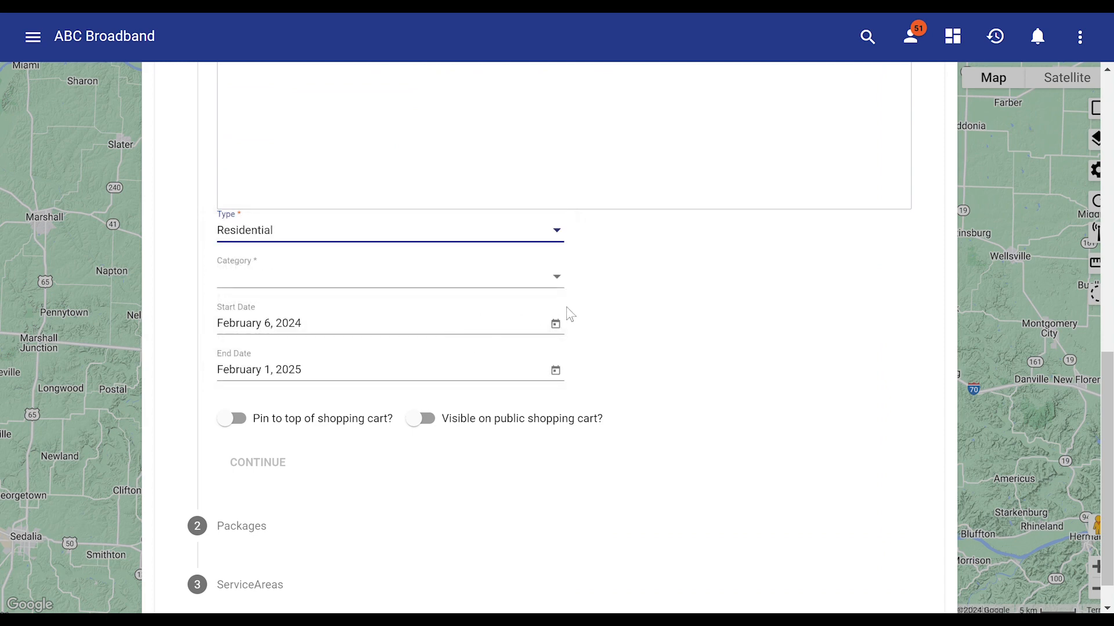
{"action": "left_click", "coordinate": [550, 281]}
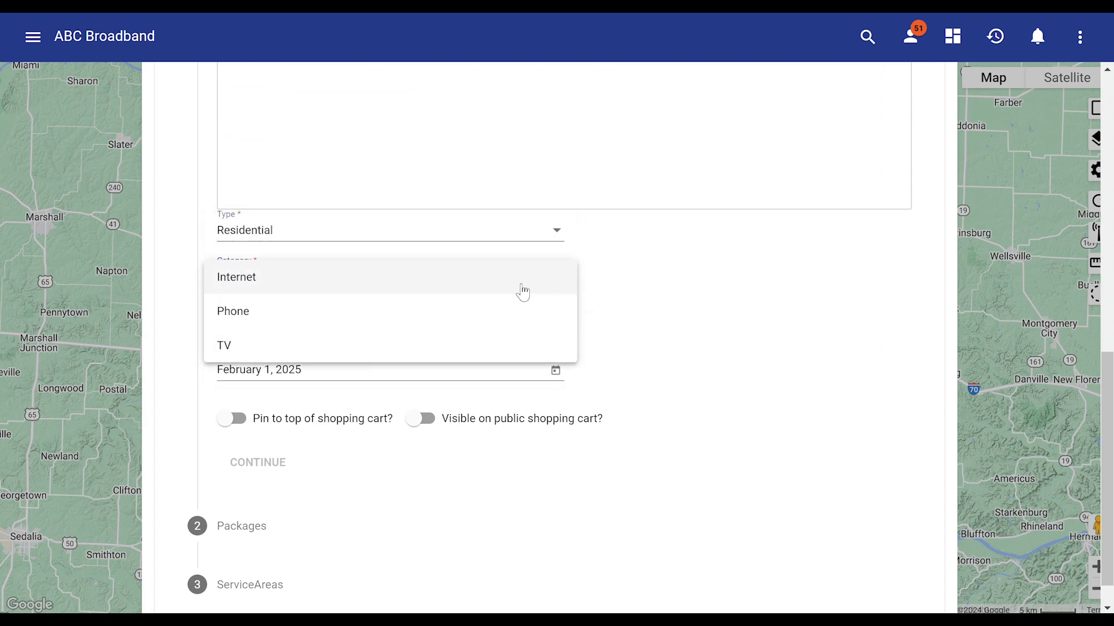
{"action": "left_click", "coordinate": [500, 291]}
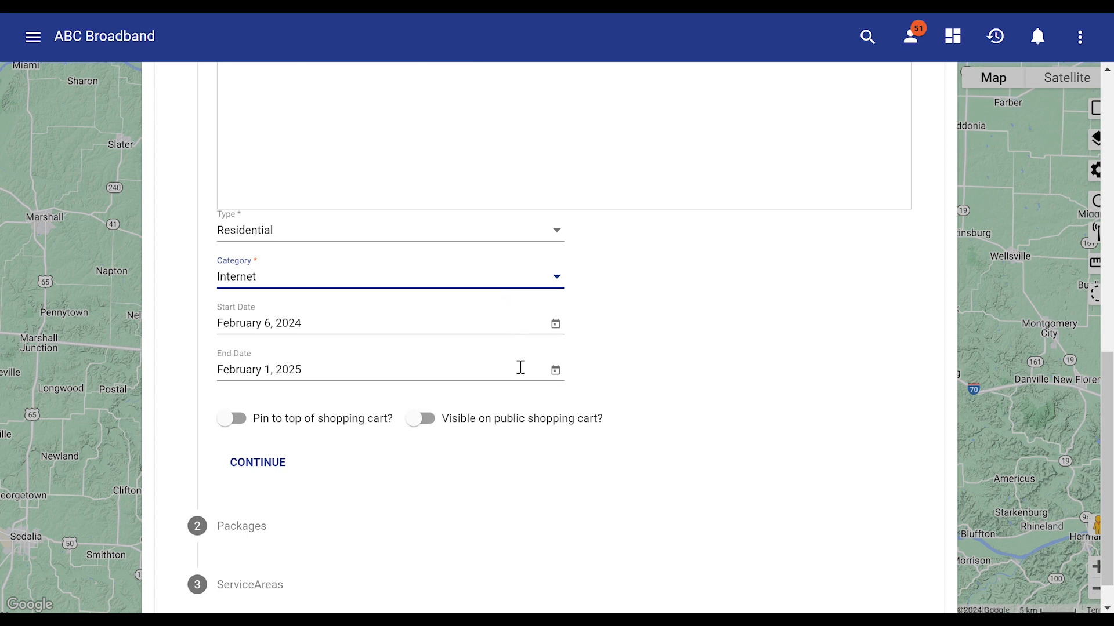
Pin the offer to the top of the shopping cart, make it publicly visible, and continue to package selection
{"action": "scroll", "coordinate": [609, 444], "scroll_direction": "down", "scroll_amount": 1}
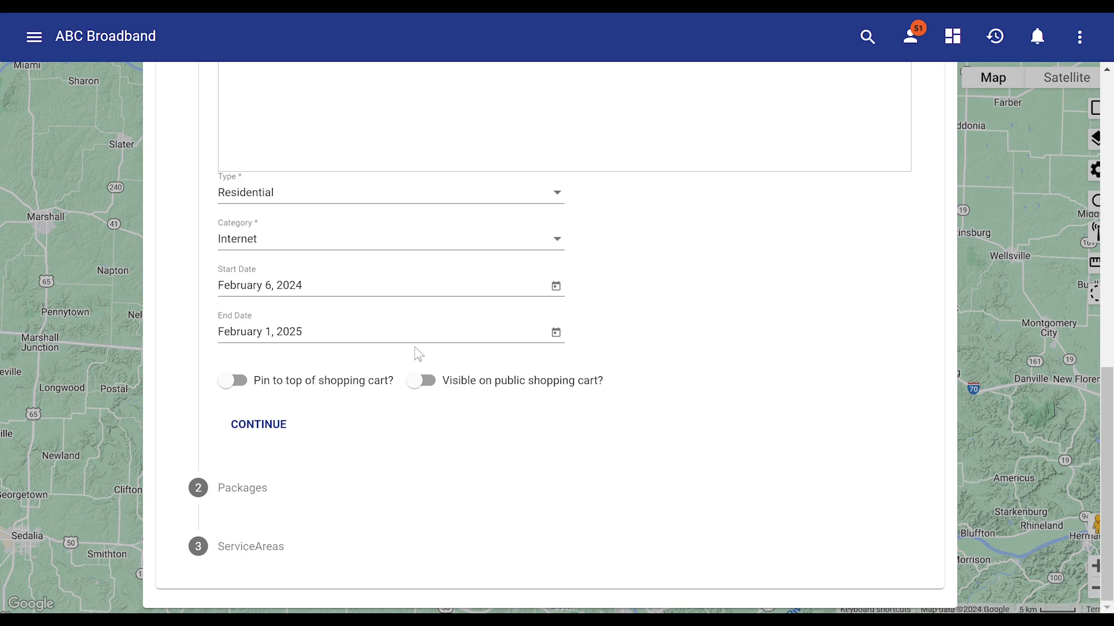
{"action": "left_click", "coordinate": [227, 383]}
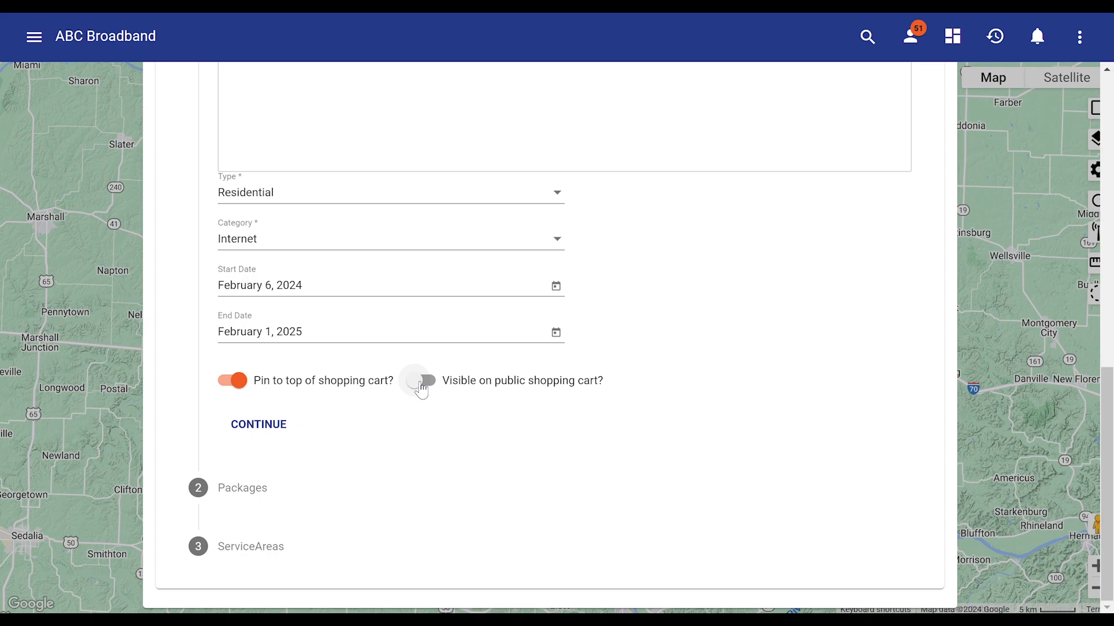
{"action": "left_click", "coordinate": [421, 383]}
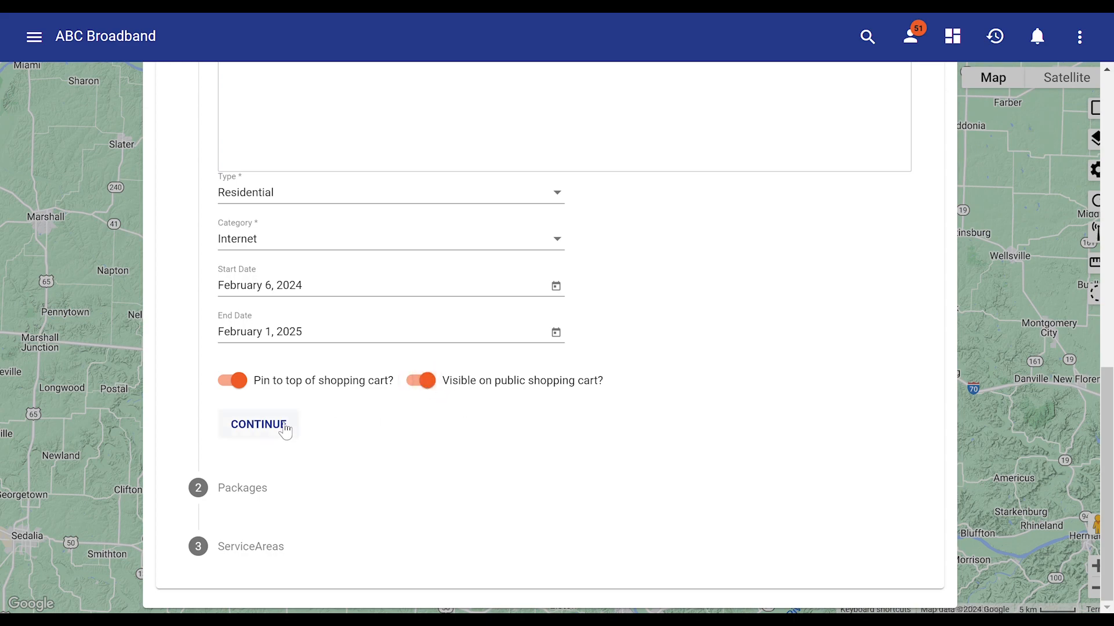
{"action": "left_click", "coordinate": [282, 429]}
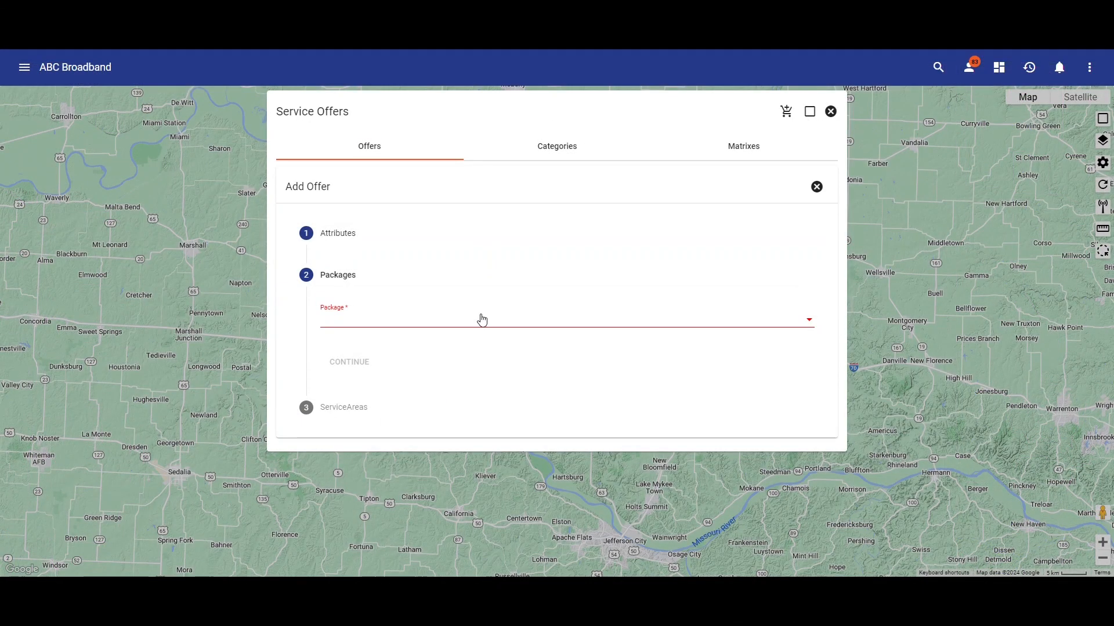
Add the 5 Gbps Fiber Internet package to the offer and continue to service area selection
{"action": "left_click", "coordinate": [482, 320]}
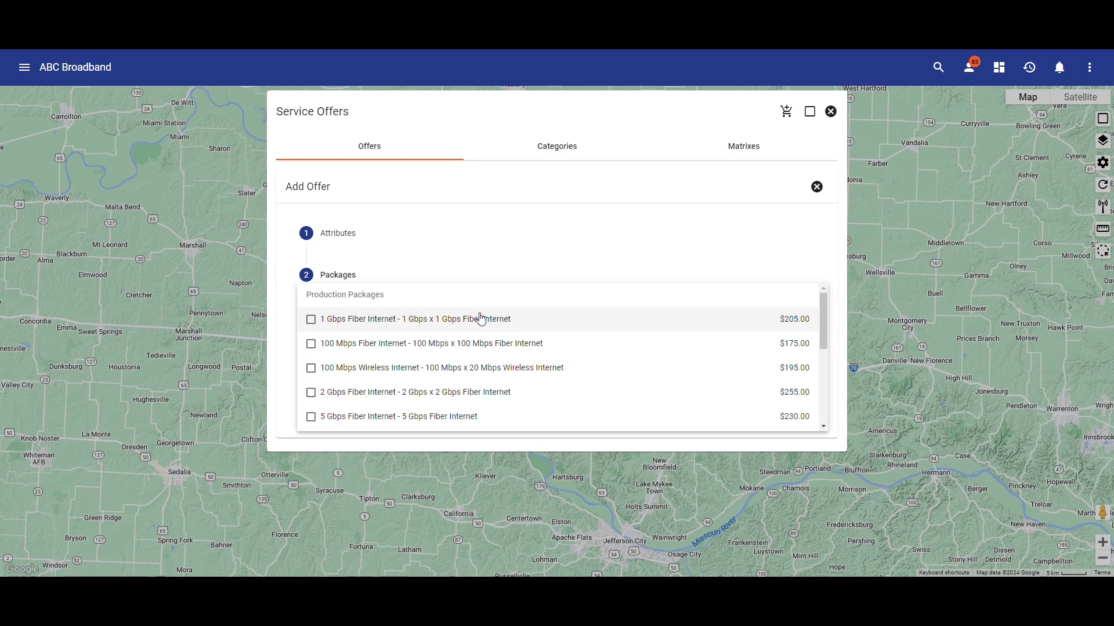
{"action": "left_click", "coordinate": [461, 420]}
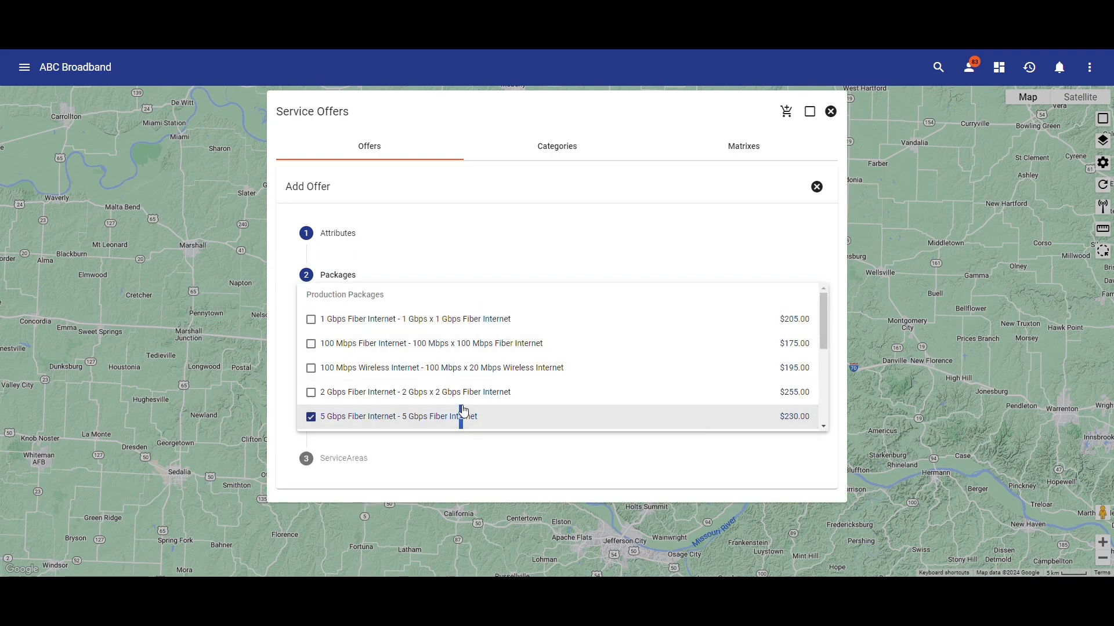
{"action": "left_click", "coordinate": [492, 268]}
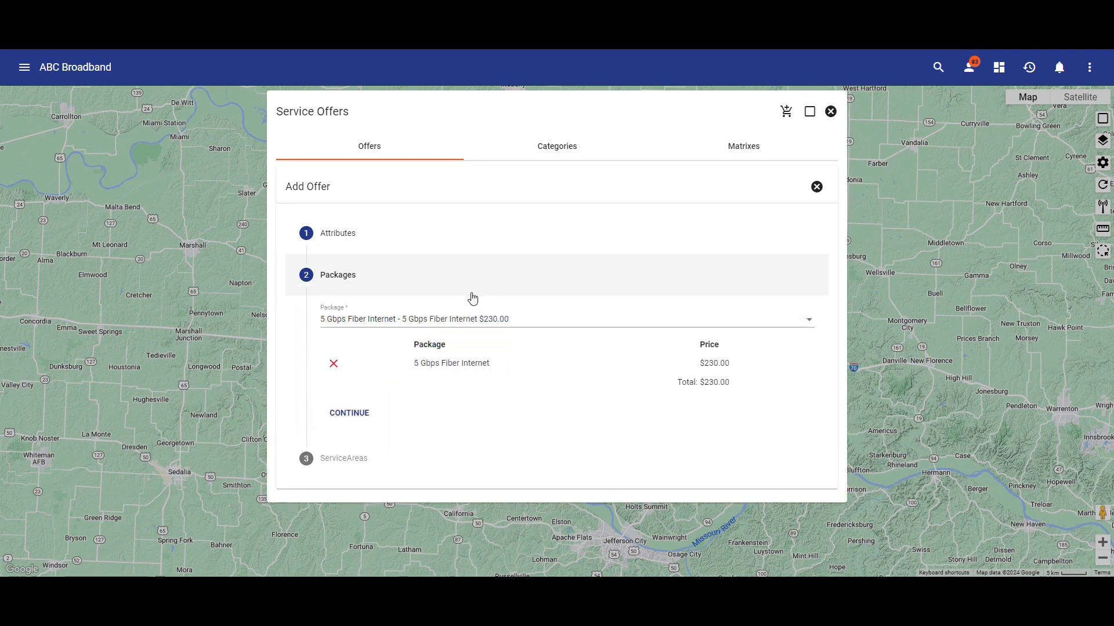
{"action": "left_click", "coordinate": [355, 418]}
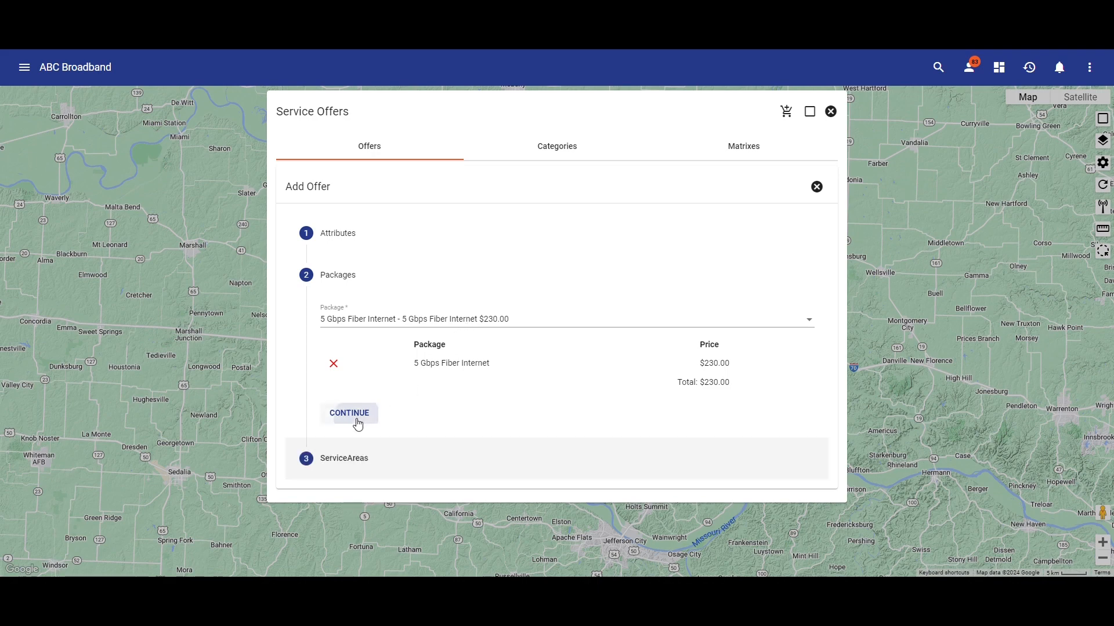
Assign the offer to the Raintree service area
{"action": "left_click", "coordinate": [386, 365]}
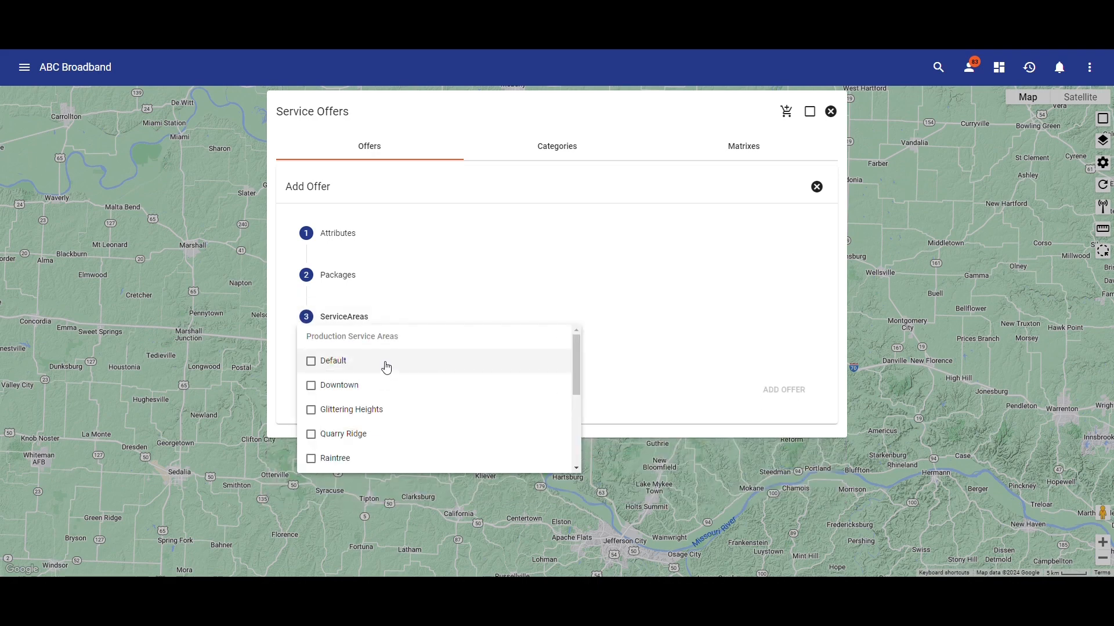
{"action": "left_click", "coordinate": [388, 459]}
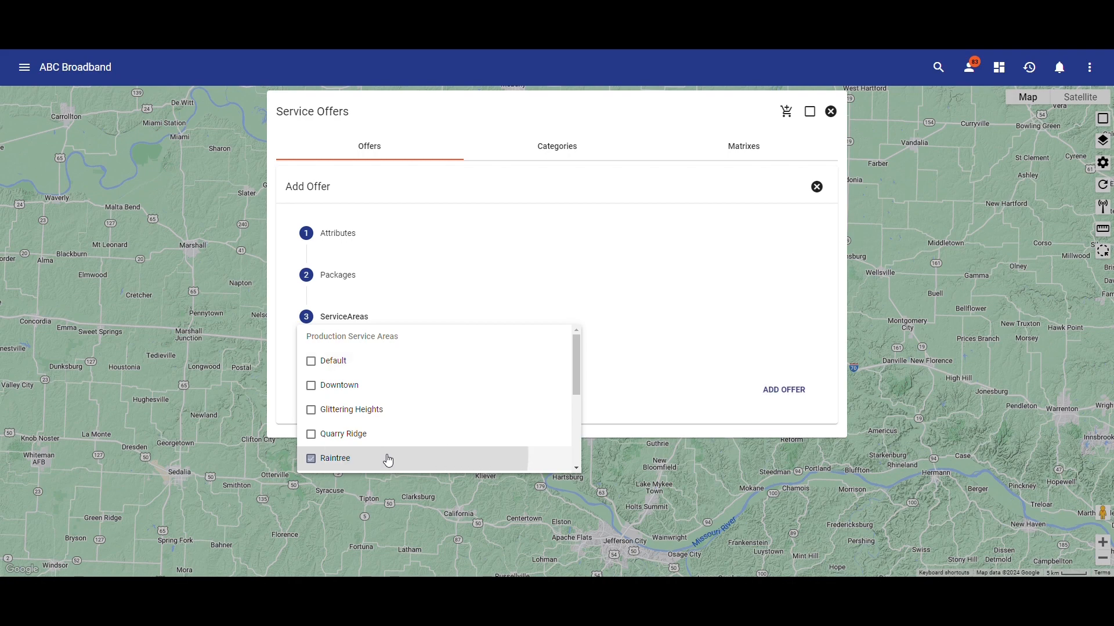
{"action": "left_click", "coordinate": [631, 393]}
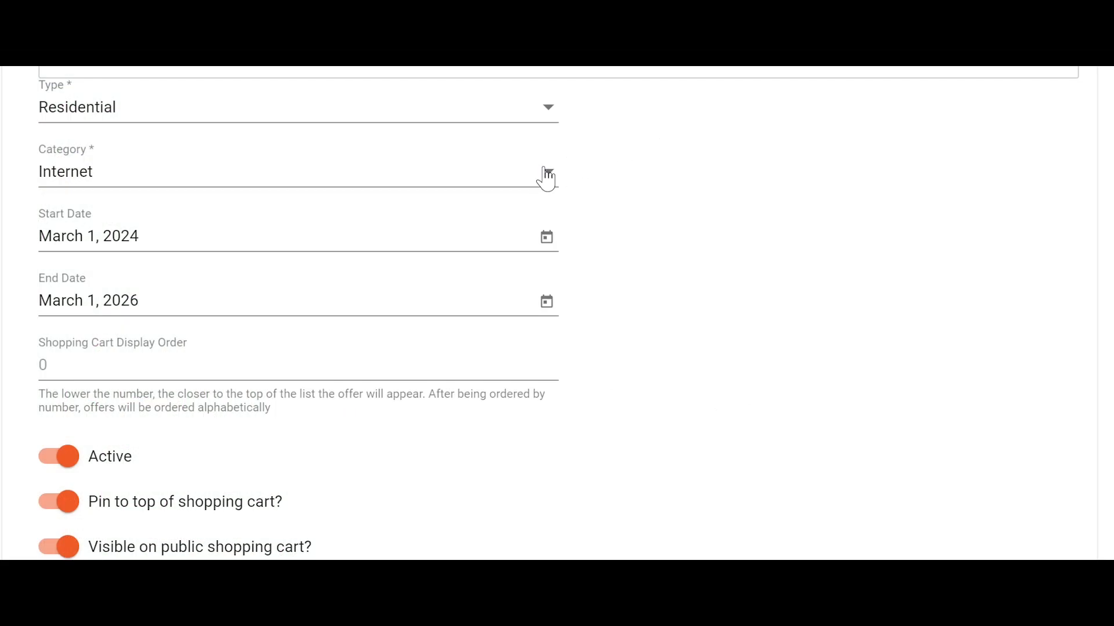
Check the category choices of the residential offer and keep Internet selected
{"action": "left_click", "coordinate": [539, 181]}
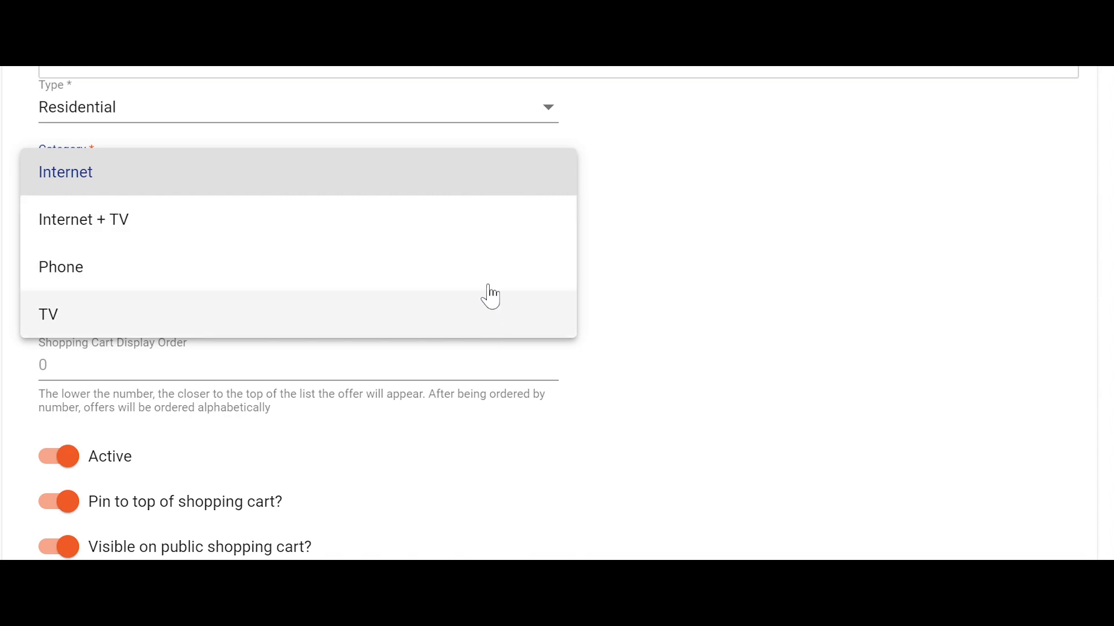
{"action": "left_click", "coordinate": [493, 173]}
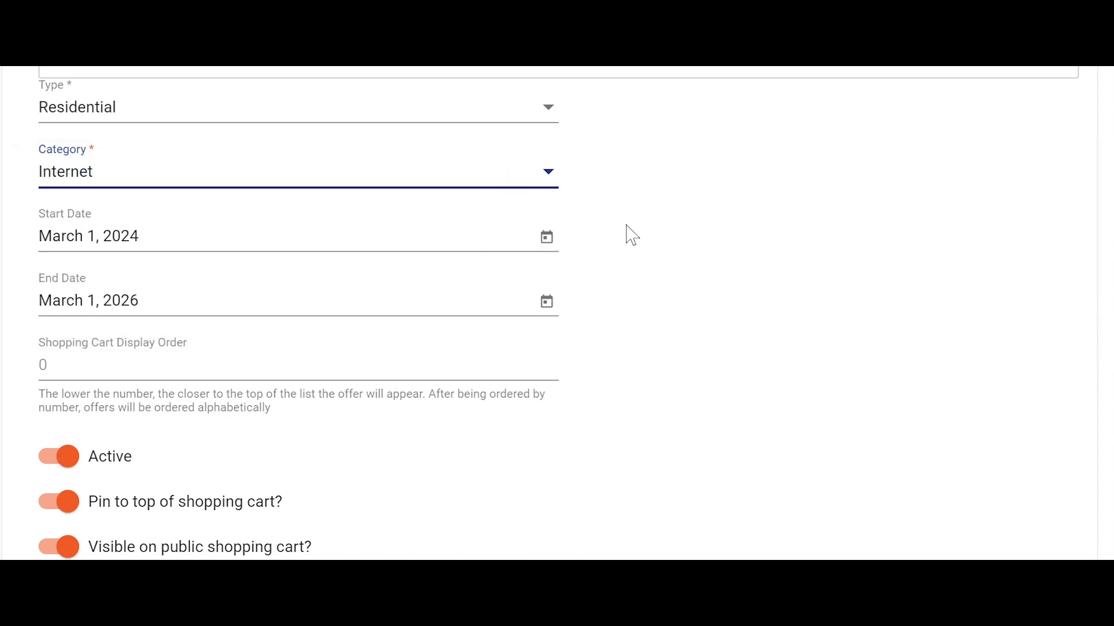
{"action": "left_click", "coordinate": [696, 239]}
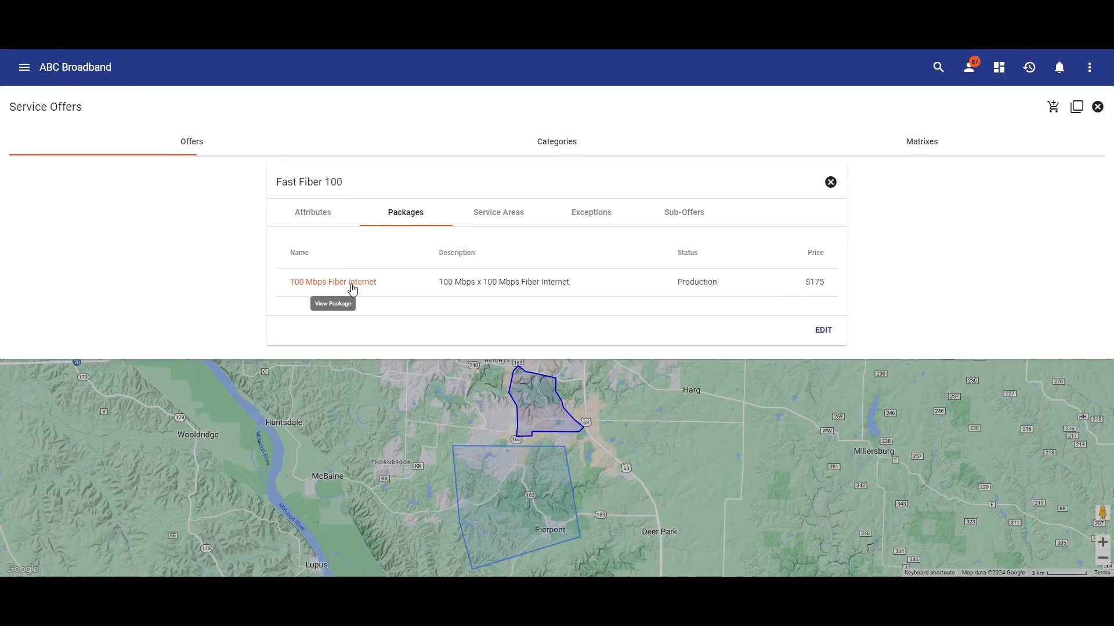
Review the 100 Mbps Fiber Internet package's attributes and items, and the Blazing Fiber Gigabit offer's service areas and packages
{"action": "left_click", "coordinate": [353, 286]}
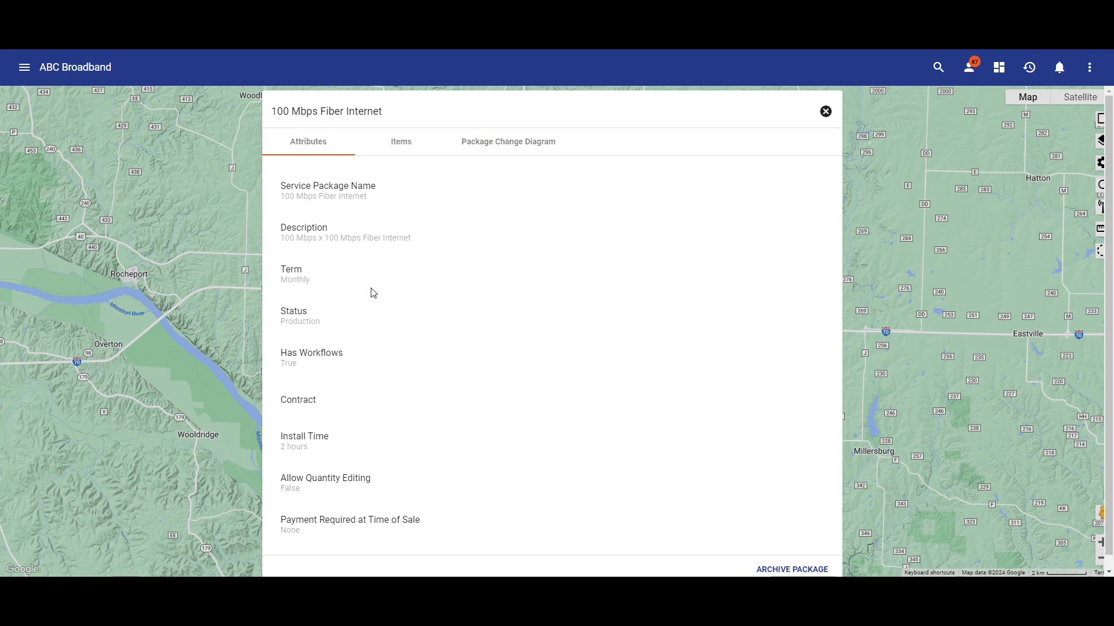
{"action": "left_click", "coordinate": [410, 146]}
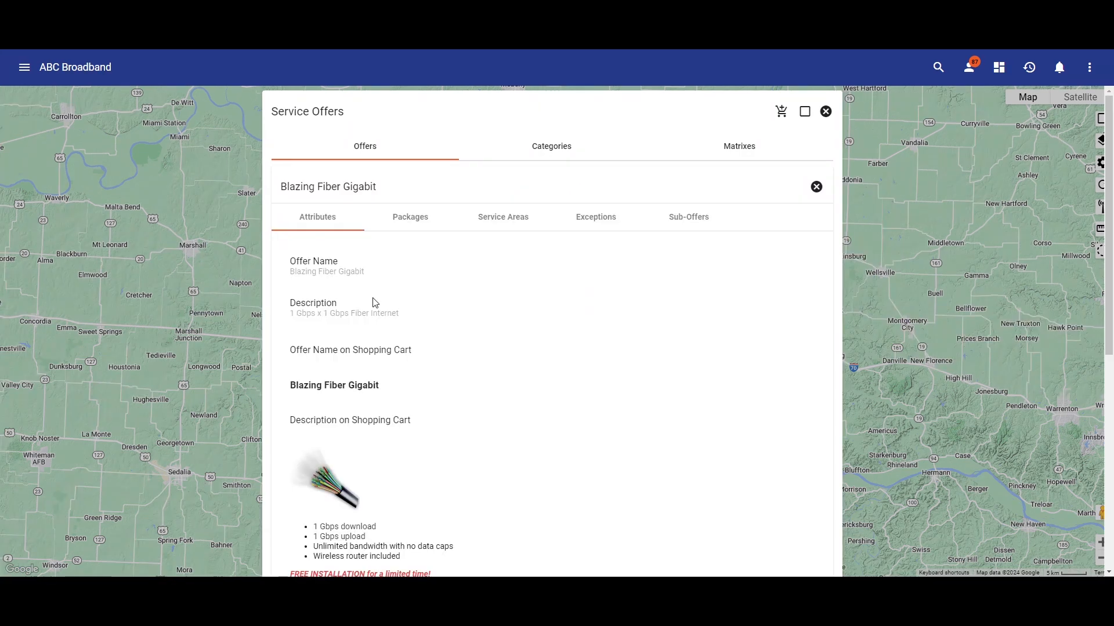
{"action": "left_click", "coordinate": [486, 230]}
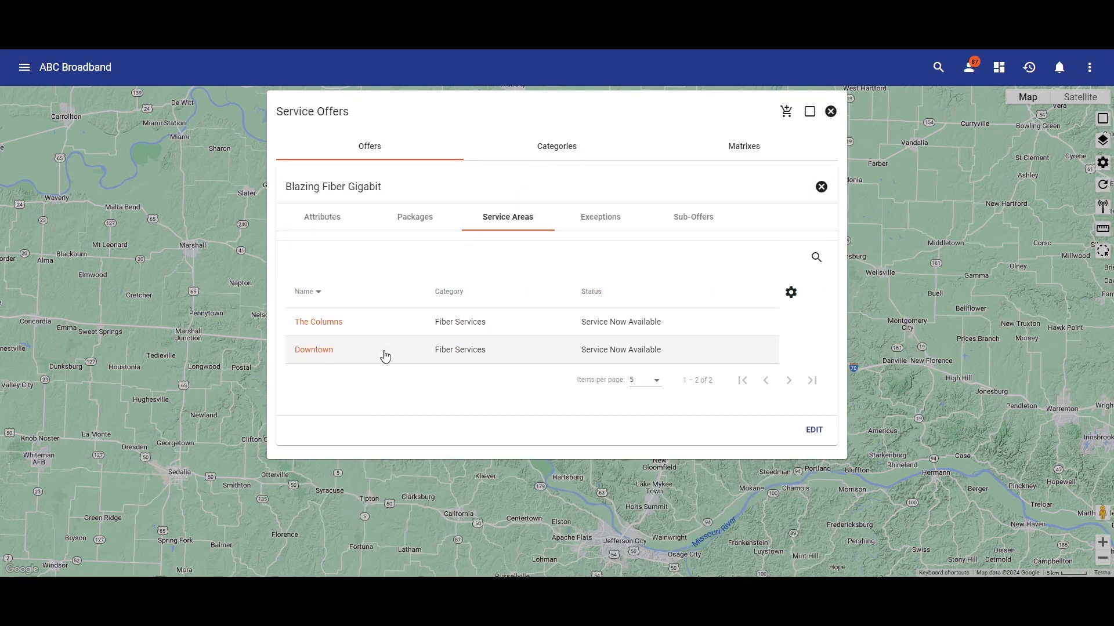
{"action": "left_click", "coordinate": [396, 216]}
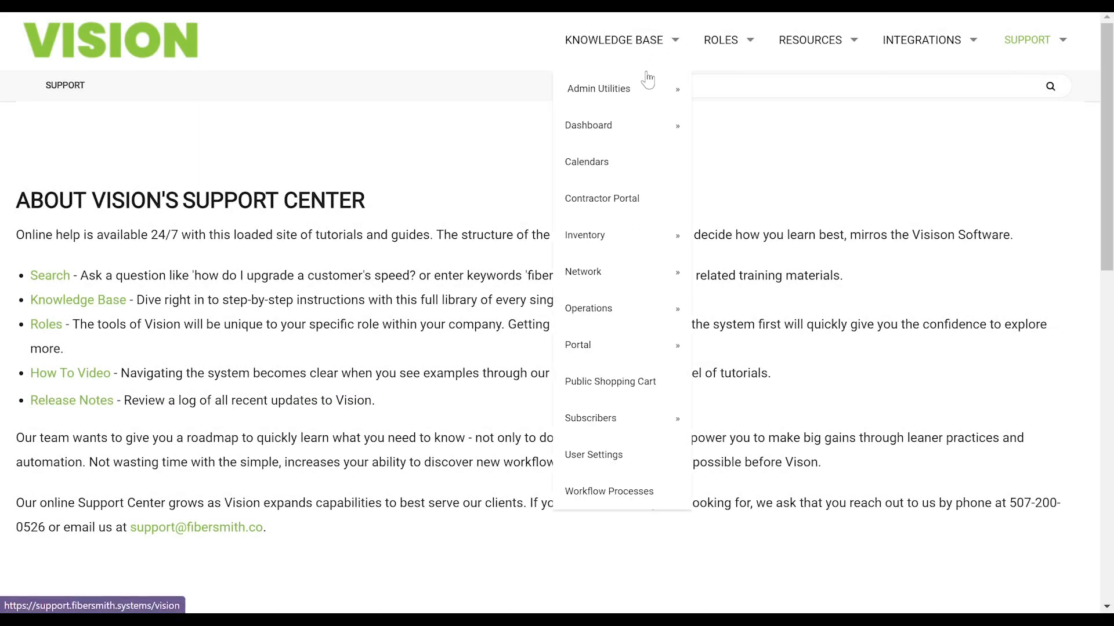
Open the Service Items article under Admin Utilities in the Vision support center's knowledge base and read through it
{"action": "mouse_move", "coordinate": [638, 88]}
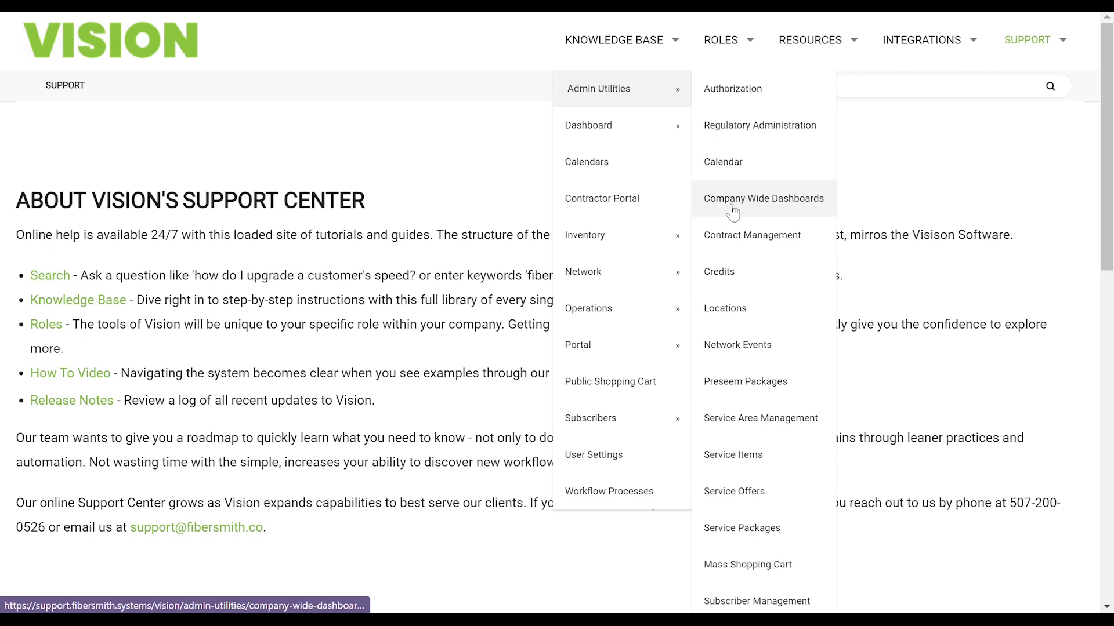
{"action": "left_click", "coordinate": [727, 456]}
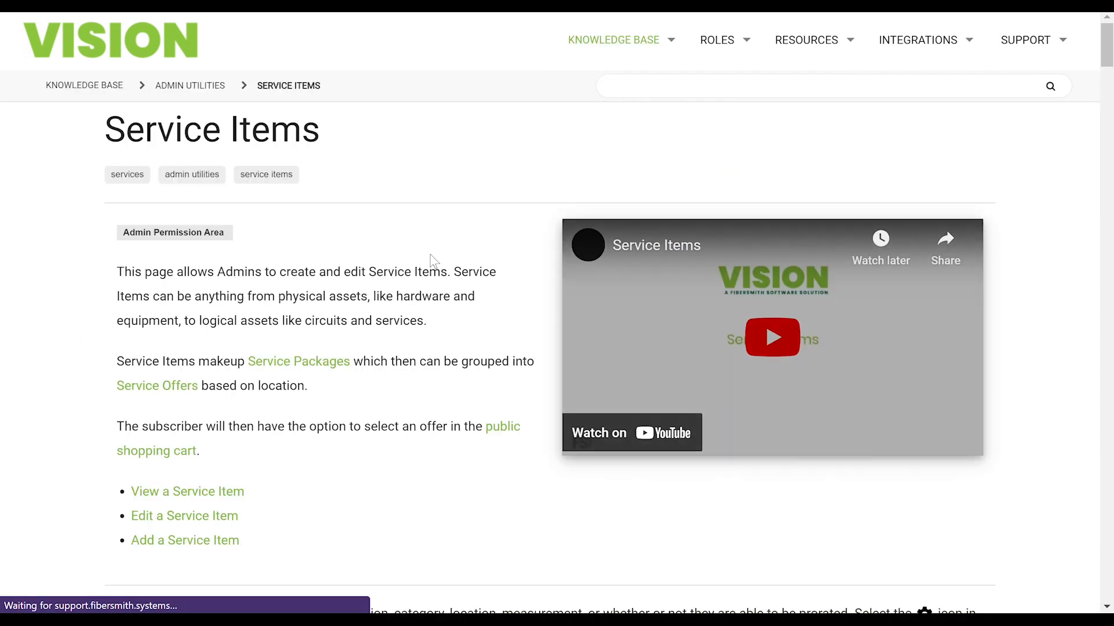
{"action": "scroll", "coordinate": [464, 299], "scroll_direction": "down", "scroll_amount": 3}
{"action": "scroll", "coordinate": [462, 299], "scroll_direction": "down", "scroll_amount": 4}
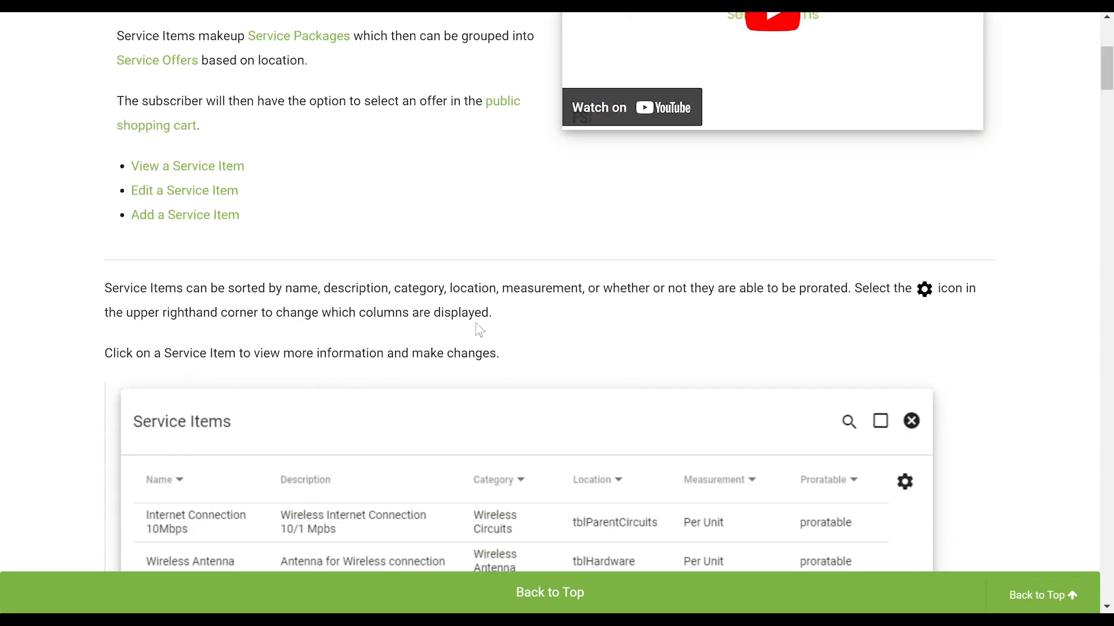